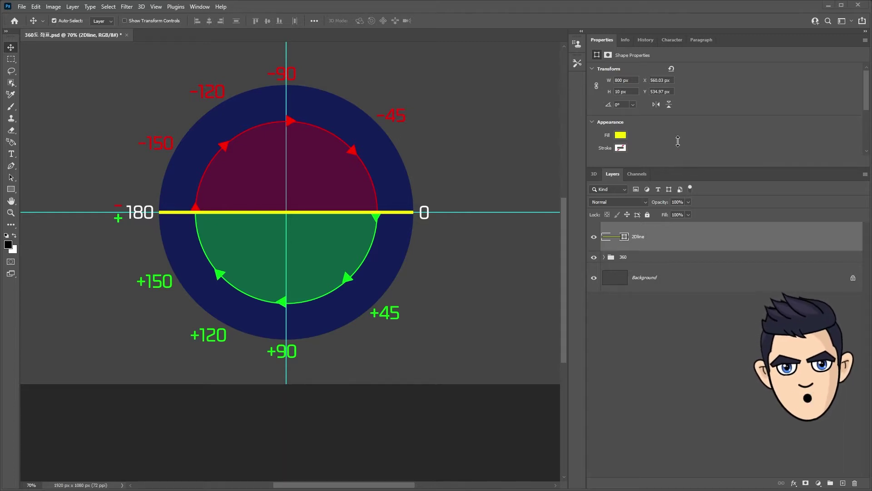
- Step the yellow line through the 45°, 90°, 120°, 150° and 180° angle presets
click(633, 105)
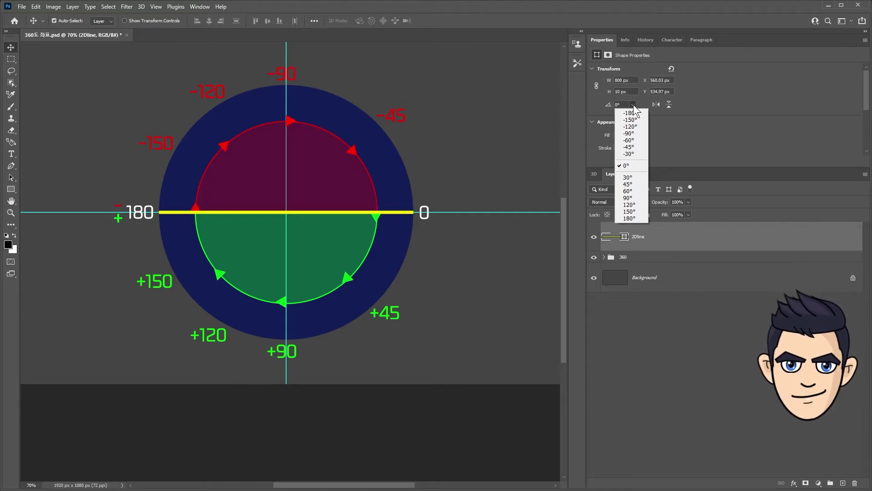
click(629, 184)
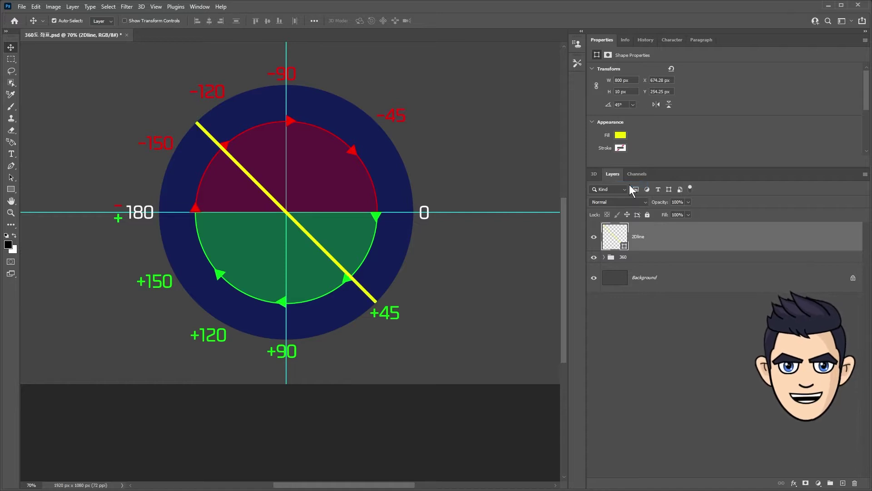
click(633, 105)
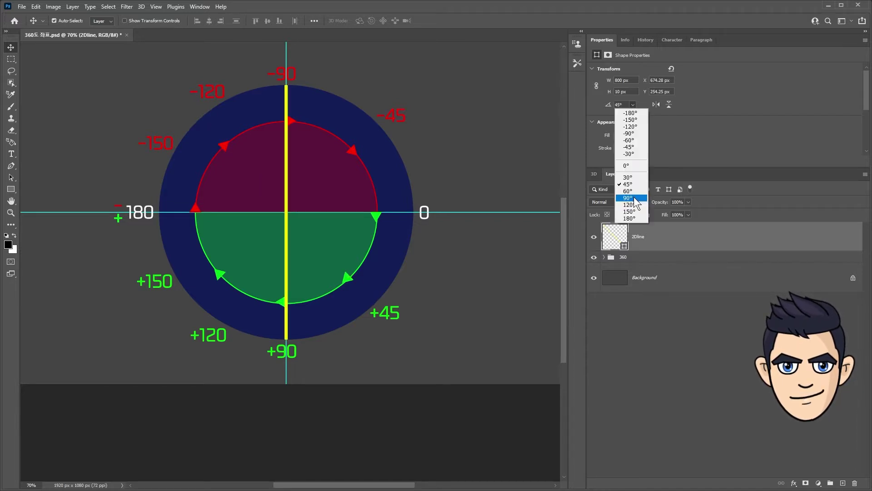
click(634, 199)
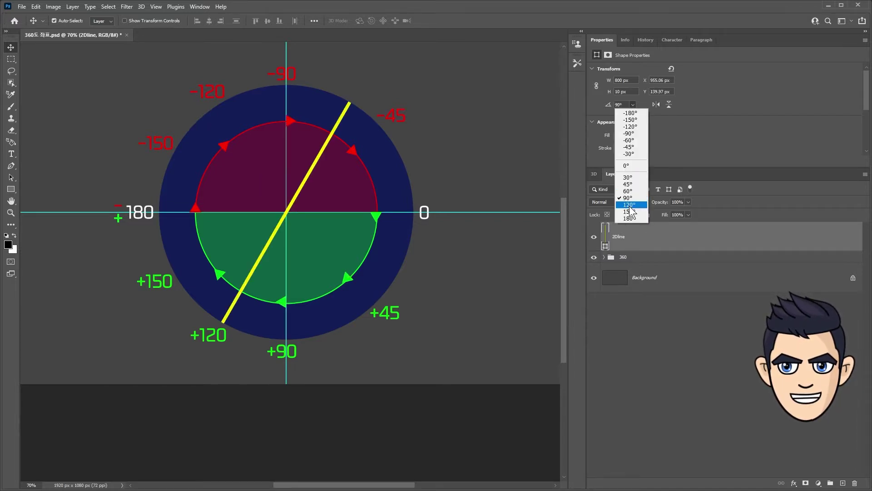
click(630, 206)
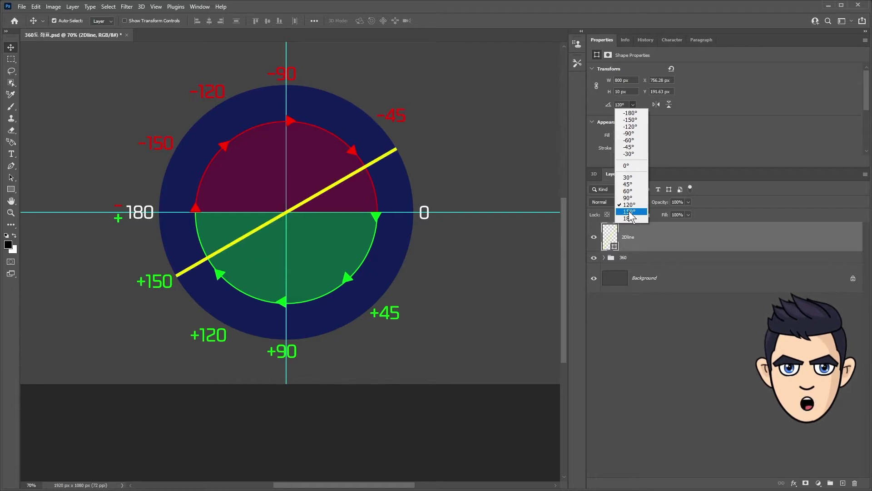
click(629, 212)
click(634, 217)
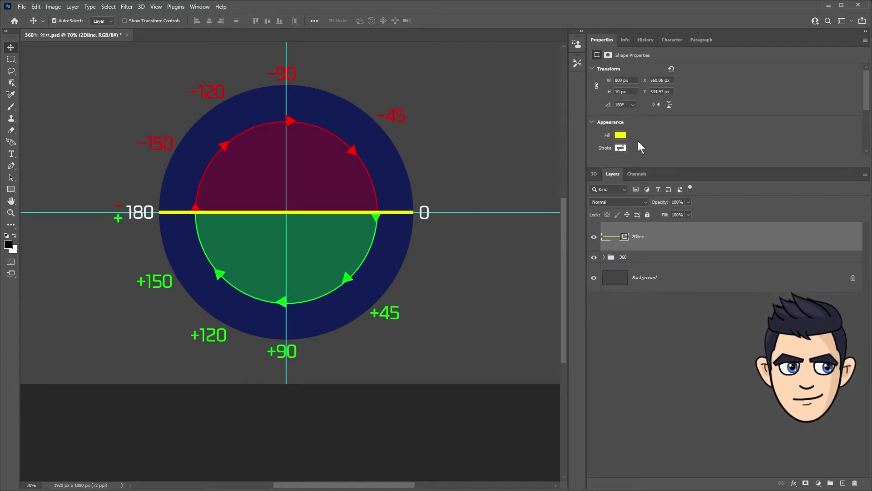
click(631, 105)
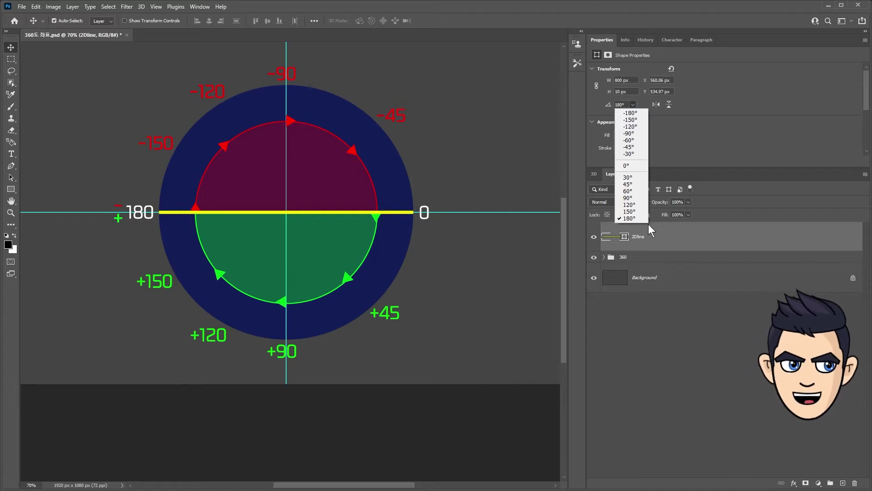
- Turn the yellow line through -180°, -150°, -90° and -45°, ending back at 0°
click(630, 113)
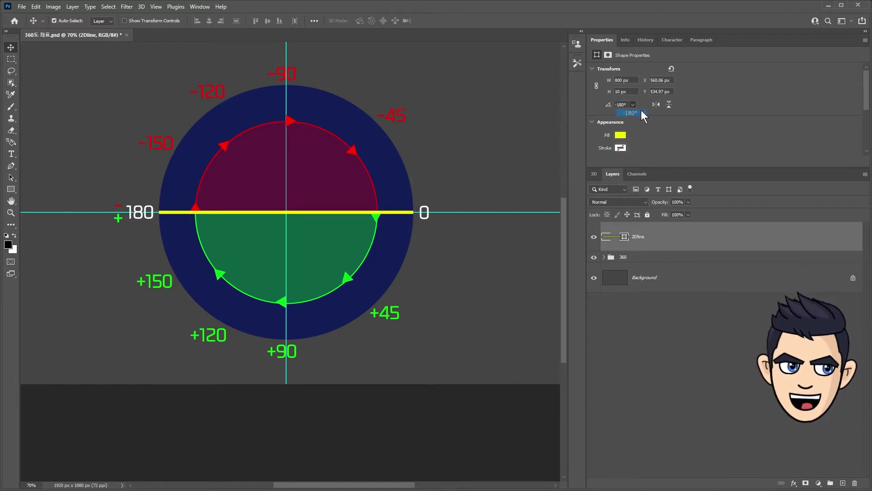
click(632, 106)
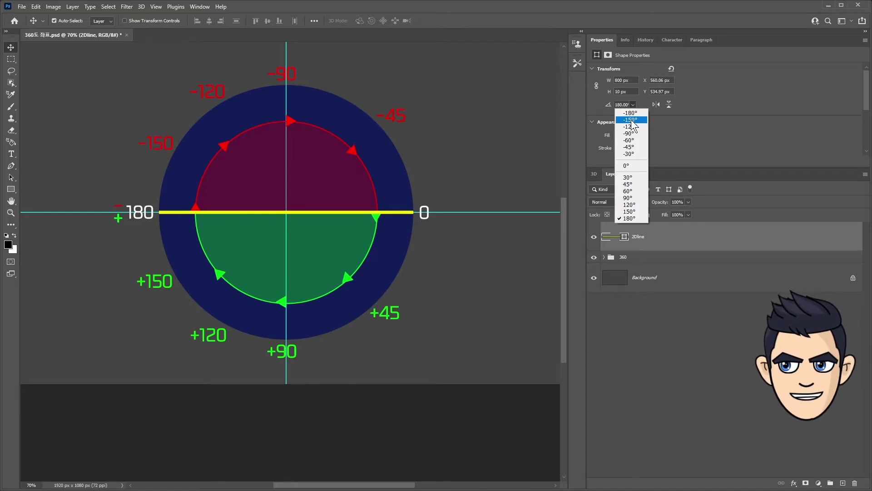
click(639, 120)
click(633, 104)
click(631, 133)
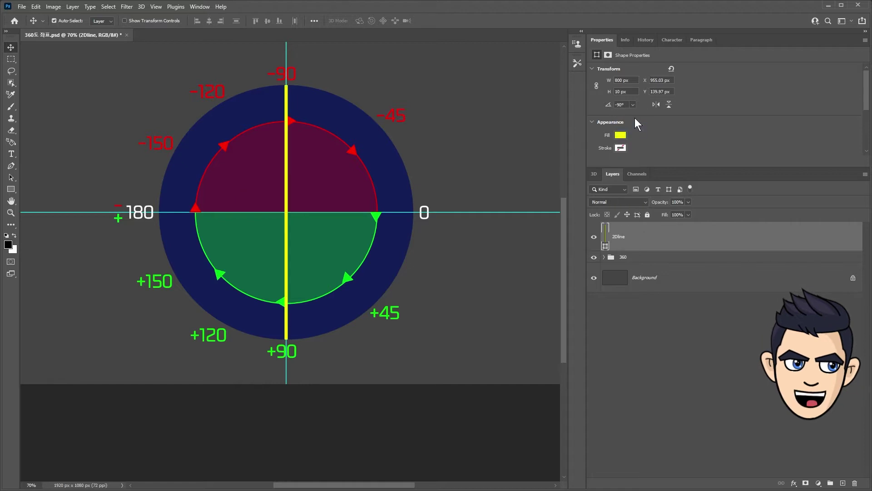
click(634, 104)
click(635, 147)
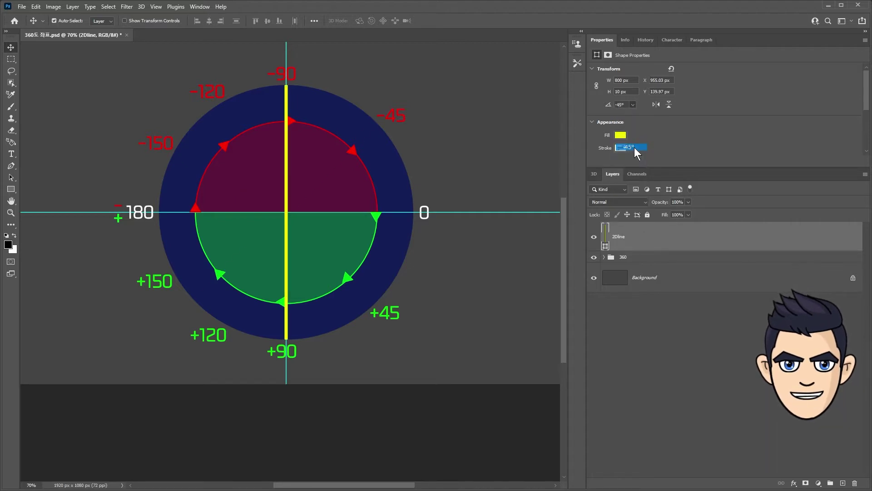
click(632, 104)
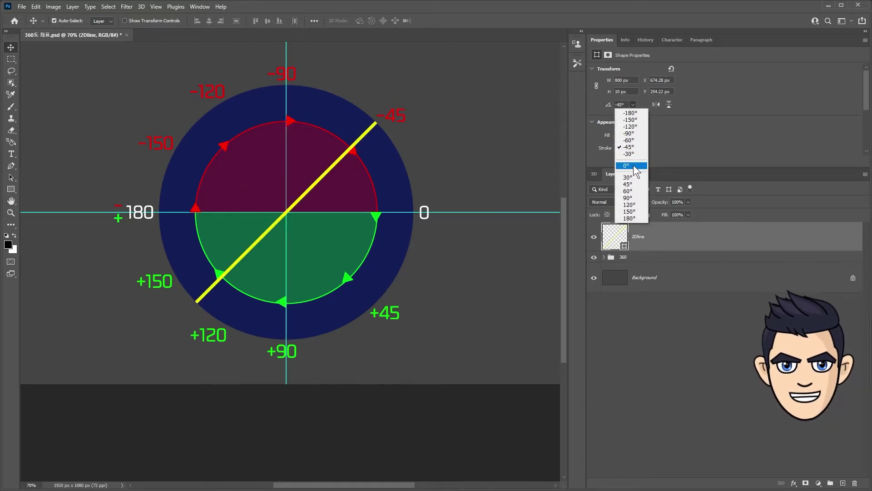
click(633, 165)
click(633, 104)
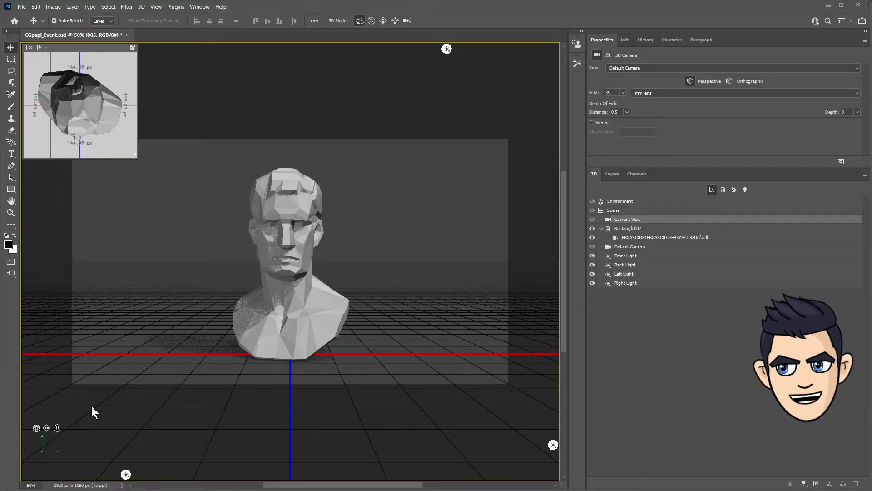
- Orbit the camera around the bust, return to the front view, and briefly preview a render
drag(36, 428, 183, 427)
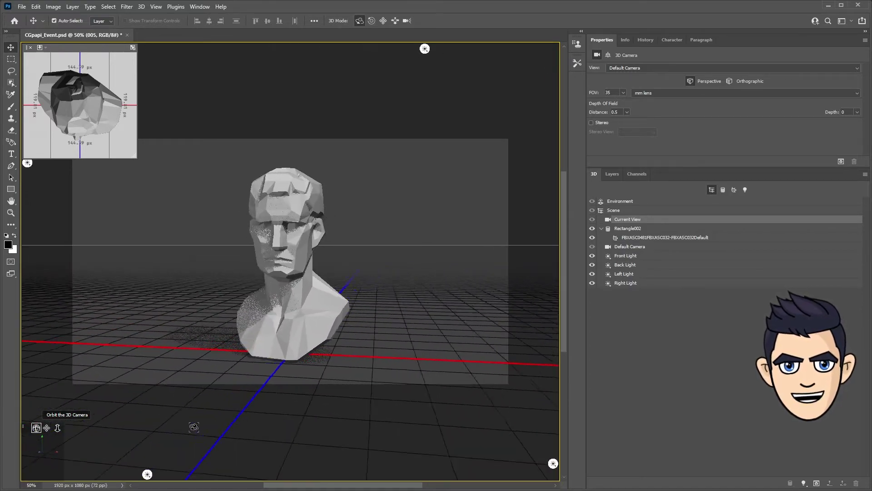
drag(184, 426, 196, 425)
click(641, 248)
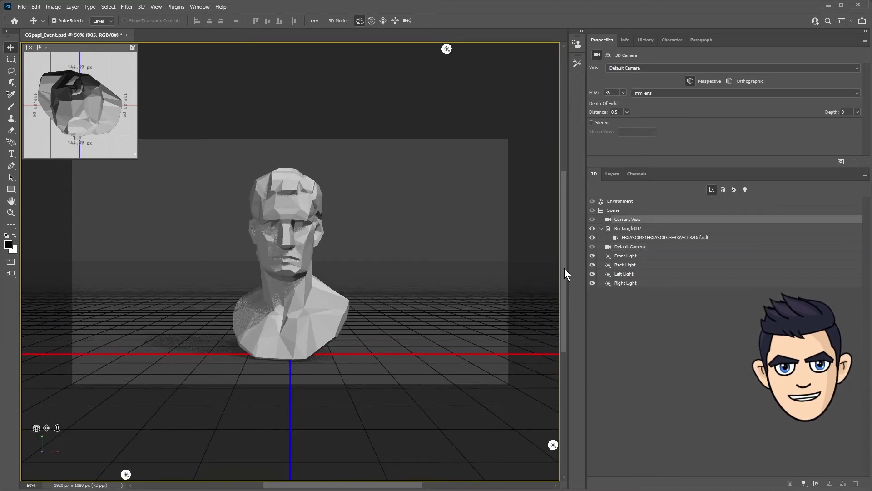
click(840, 161)
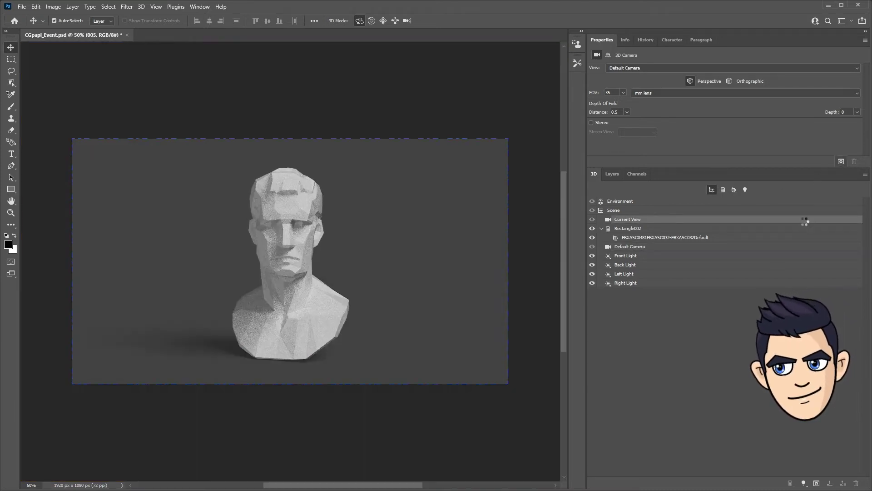
key(Escape)
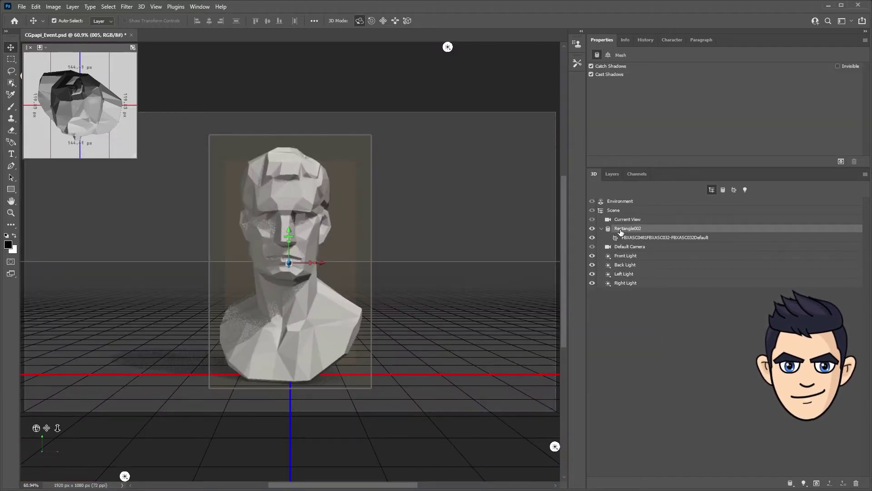
- Test-rotate the bust on X and Y in Coordinates, reset it upright, then turn it side-on
click(609, 55)
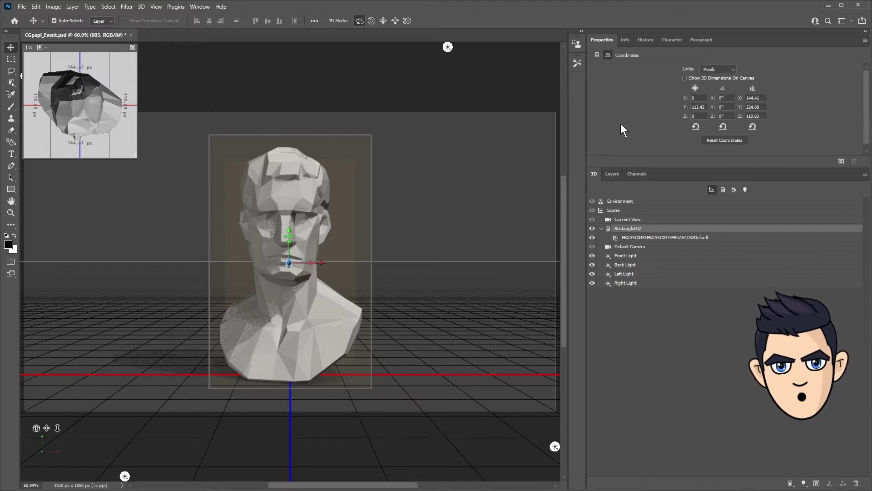
drag(717, 98, 830, 113)
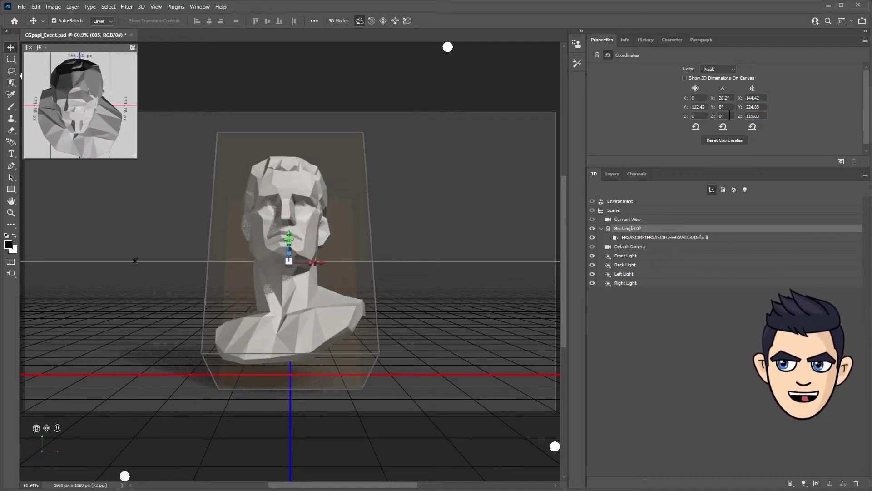
drag(714, 109, 795, 146)
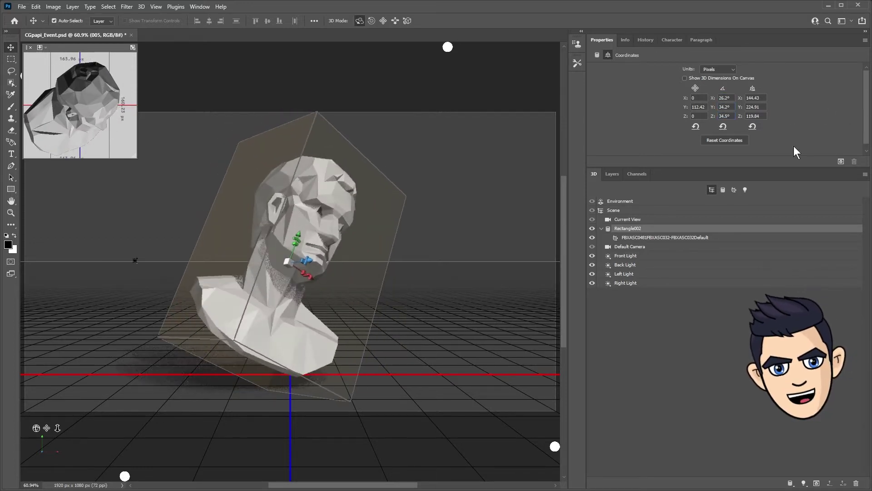
click(723, 127)
drag(713, 107, 768, 107)
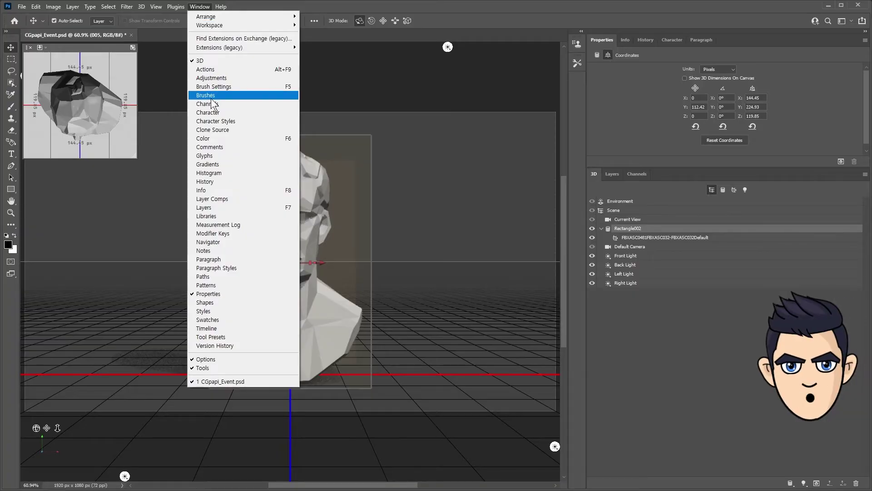
- Create a video timeline for the document and expand the 005 track's properties
click(207, 328)
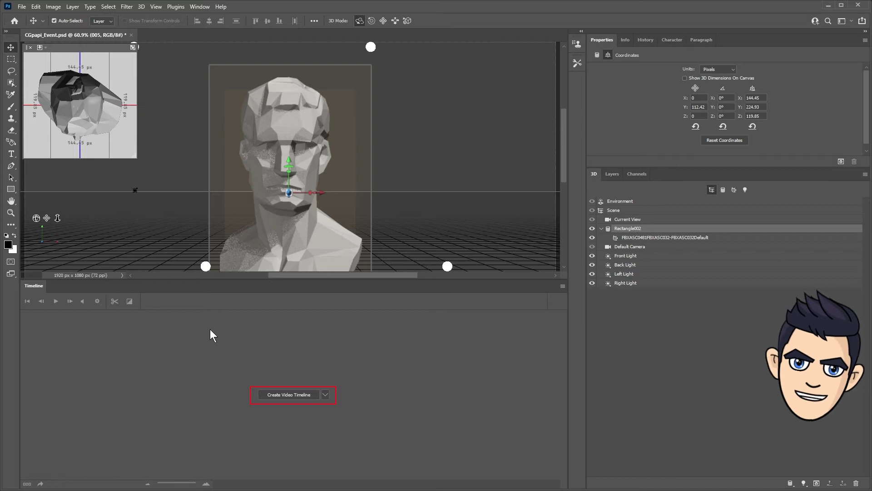
click(300, 395)
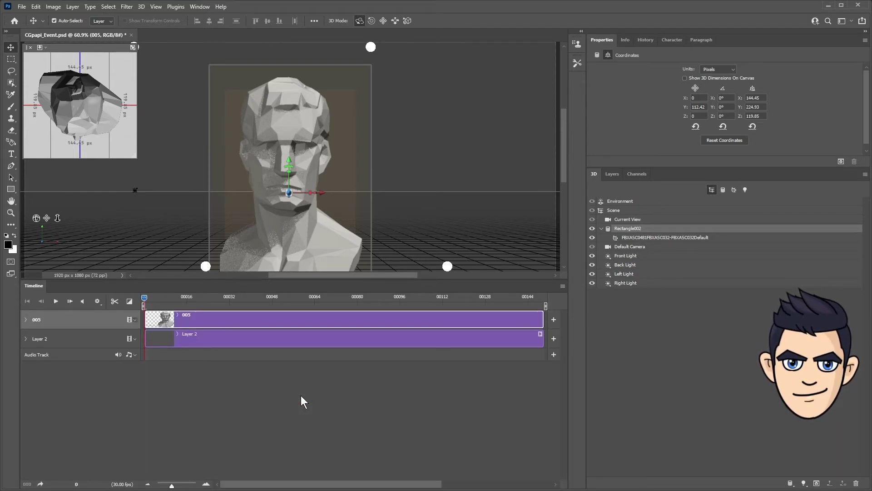
click(25, 320)
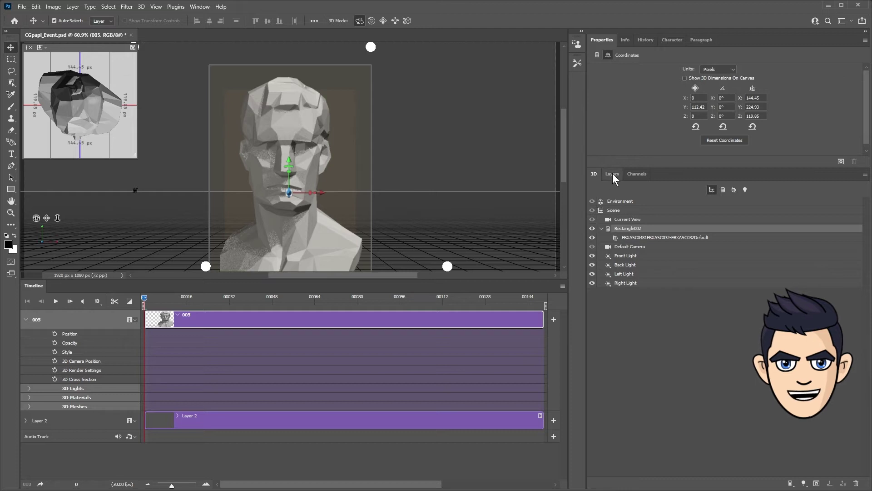
- Rename the Rectangle002 mesh to Agrippa3D and check its shadow, coordinates and keyframe toggle
double_click(627, 229)
text(Agrippa3D)
key(Return)
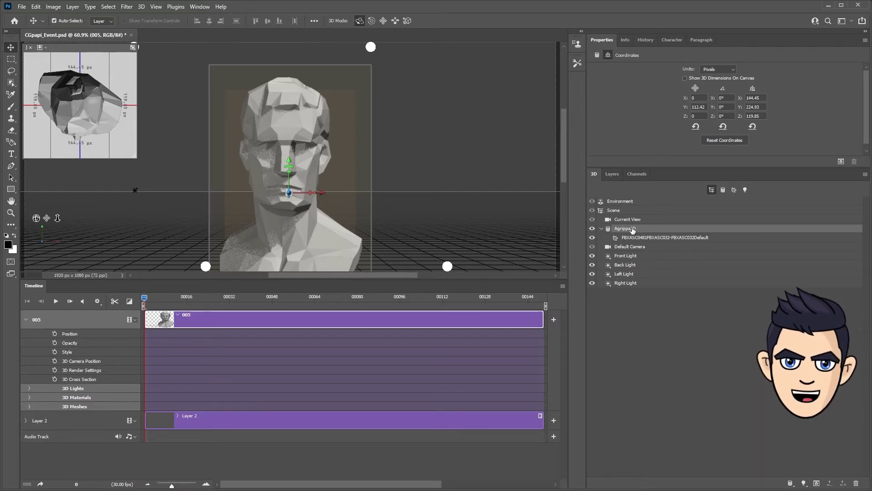
click(596, 55)
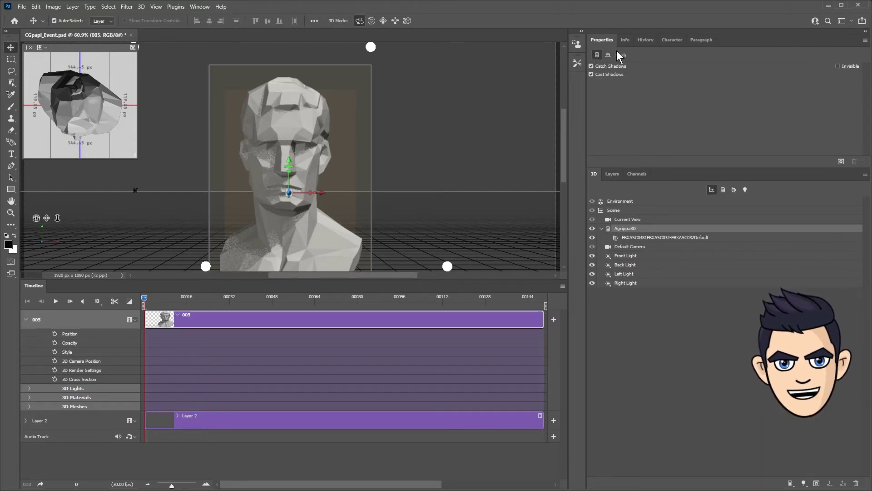
click(608, 54)
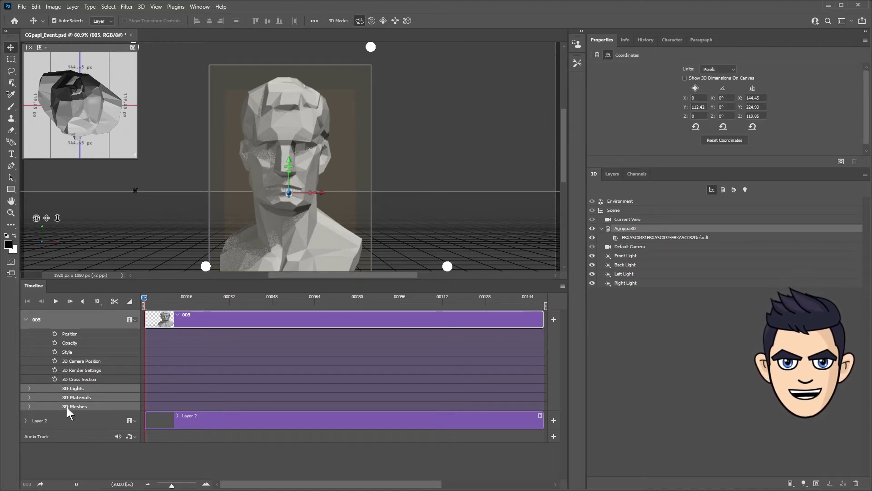
click(29, 406)
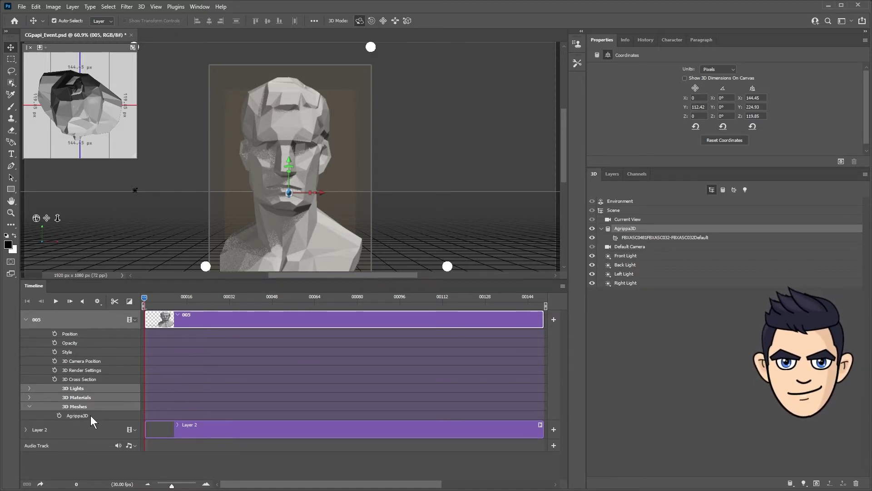
click(59, 415)
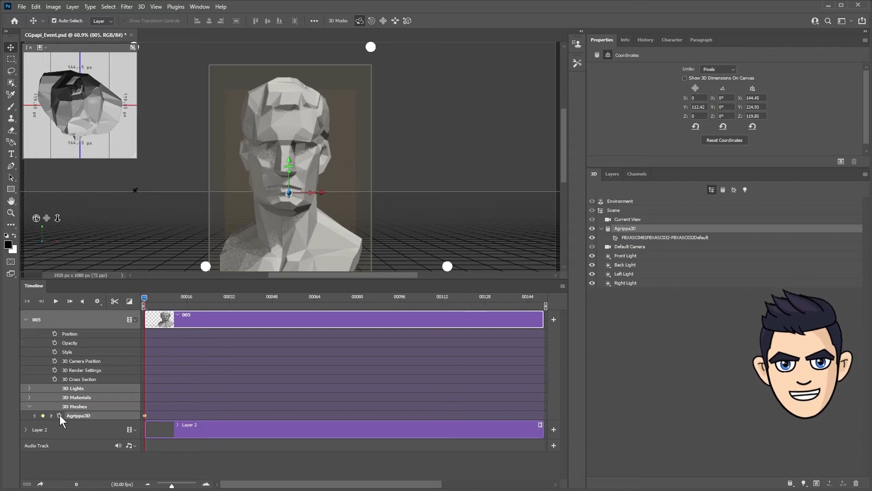
click(59, 415)
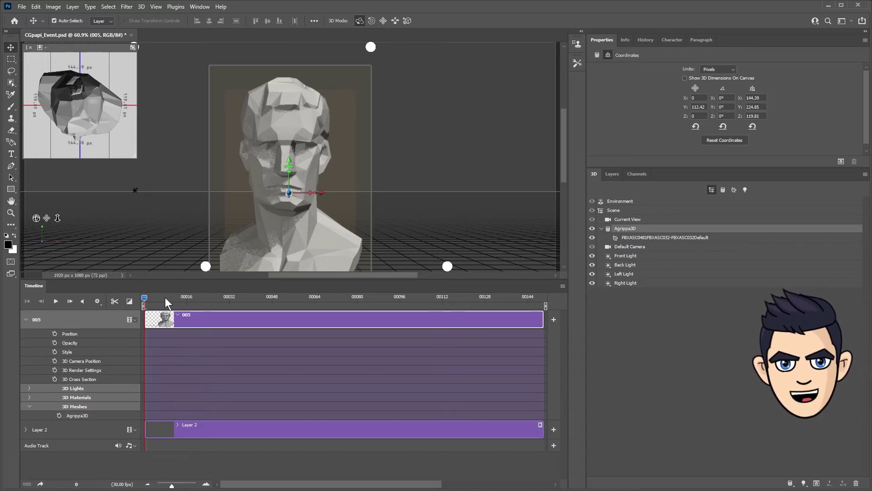
- Step the playhead forward and back around frame 16, then open the timeline options menu
click(187, 299)
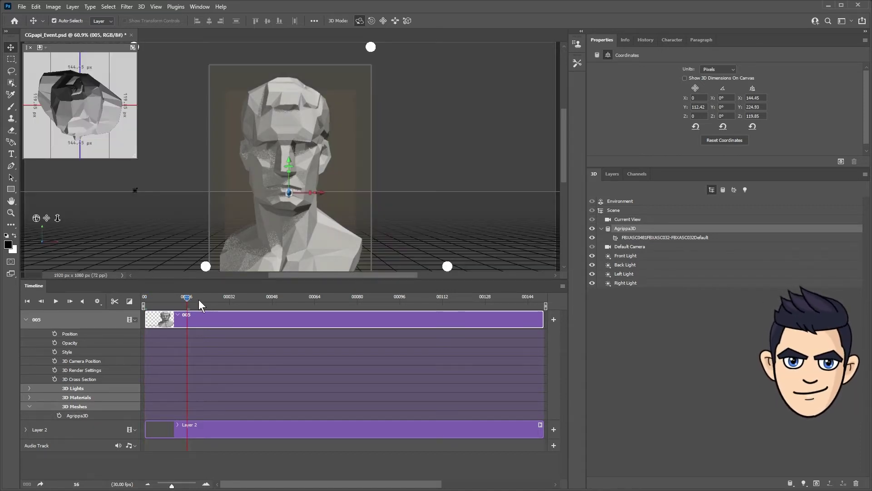
click(69, 301)
click(70, 301)
click(69, 301)
click(69, 301)
click(40, 301)
click(41, 301)
click(41, 301)
click(40, 301)
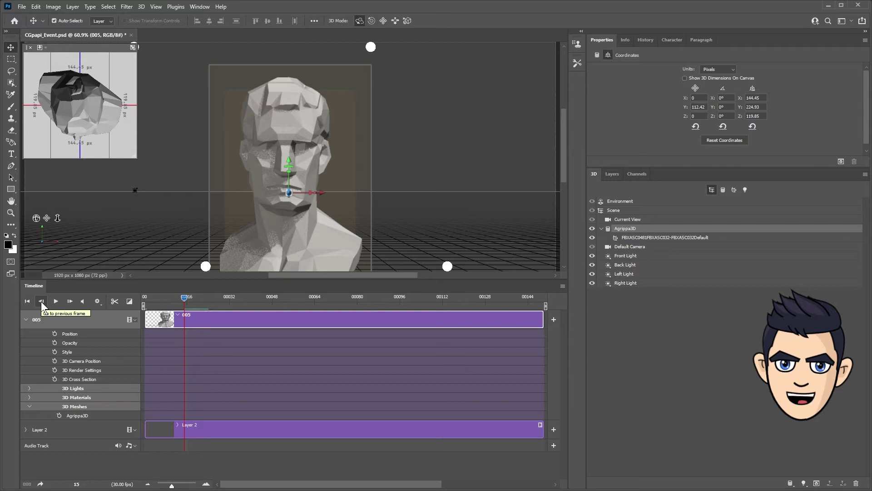
click(562, 287)
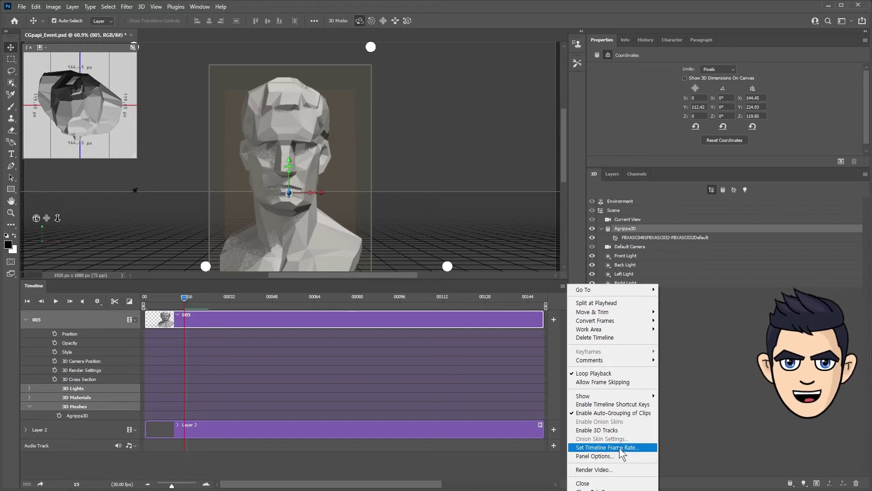
- Set the timeline frame rate to 30 fps and confirm it
click(642, 447)
click(419, 167)
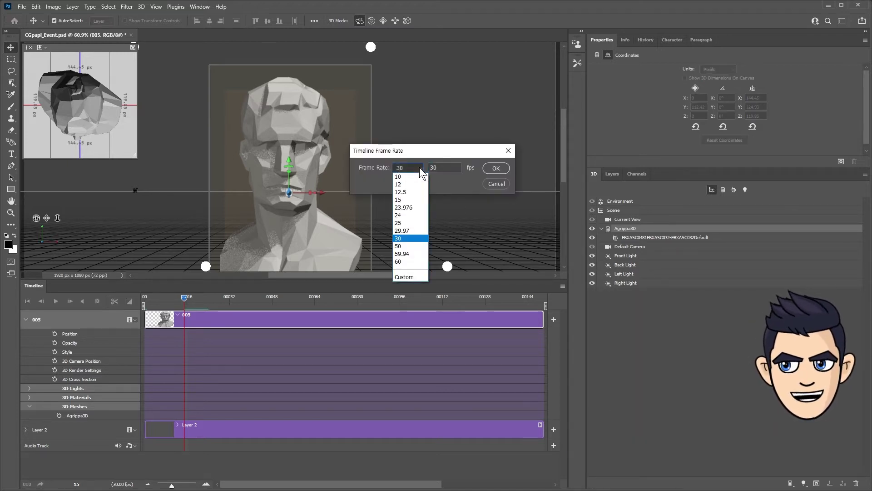
click(405, 237)
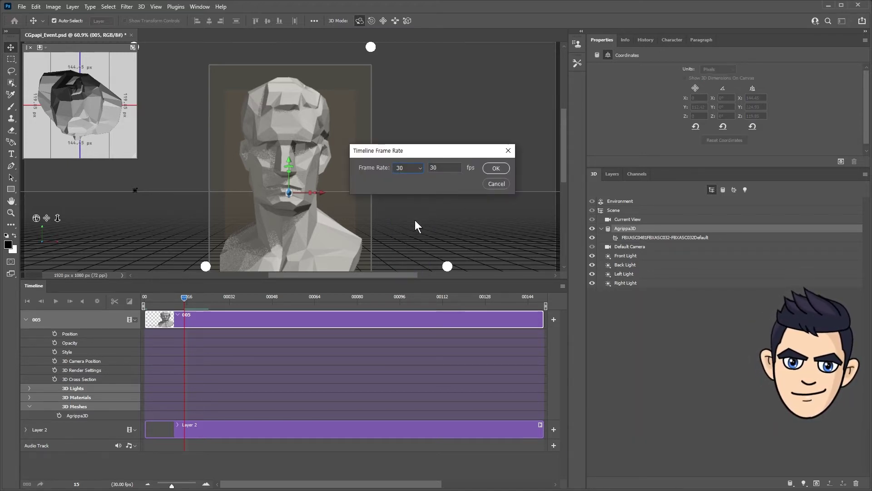
click(489, 168)
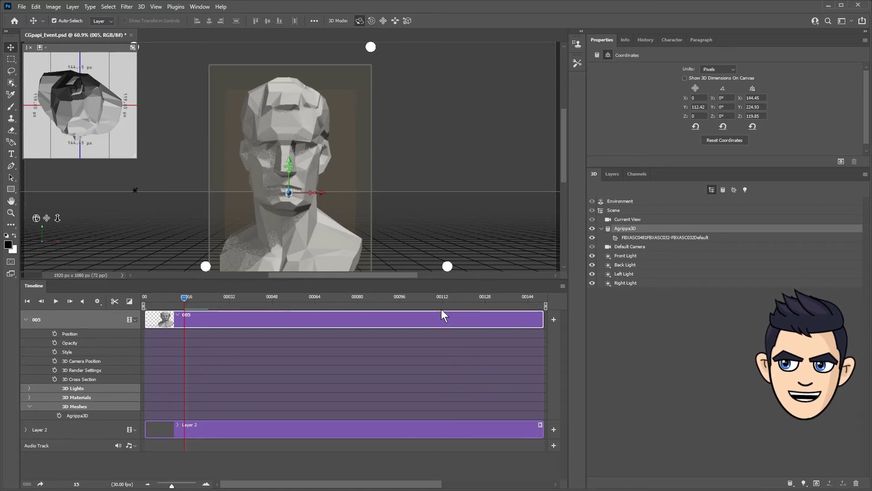
- Jump to frame 91, split the 005 clip there, and select its leftover copy
click(75, 484)
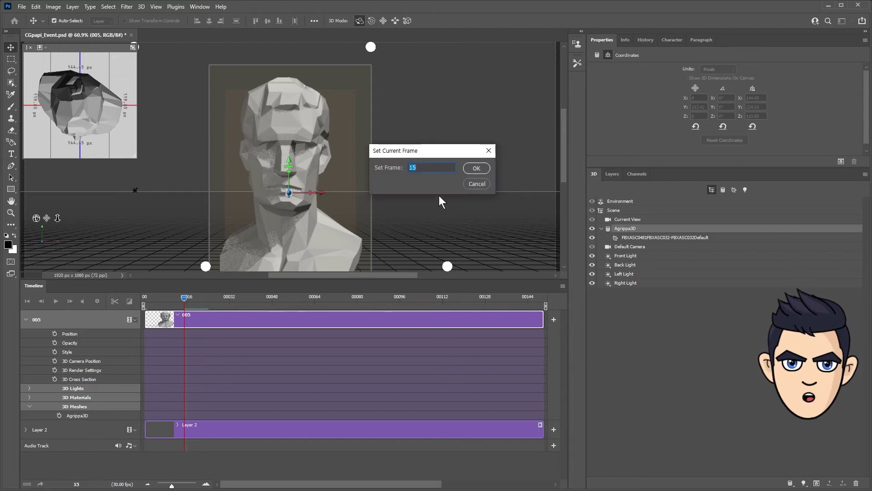
text(9)
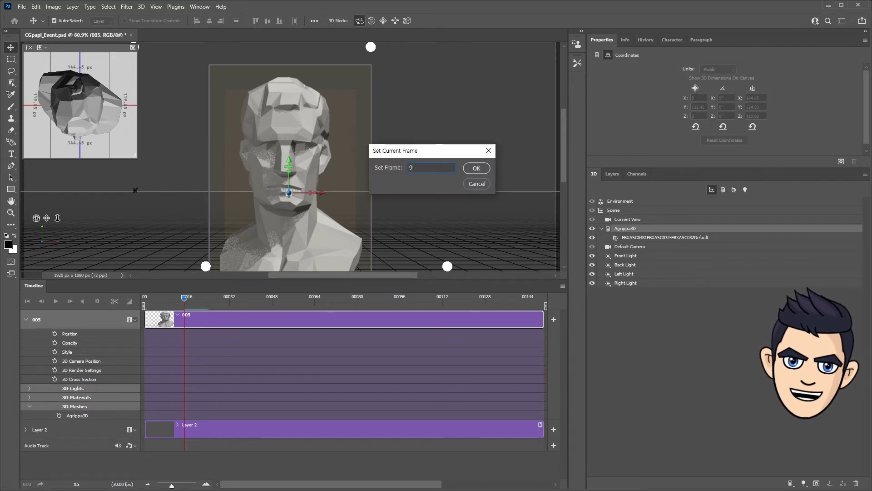
text(1)
click(477, 168)
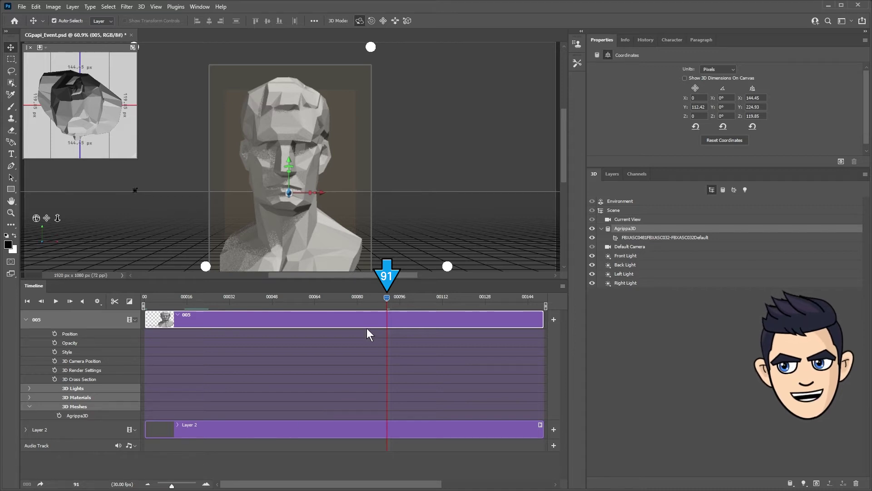
click(115, 301)
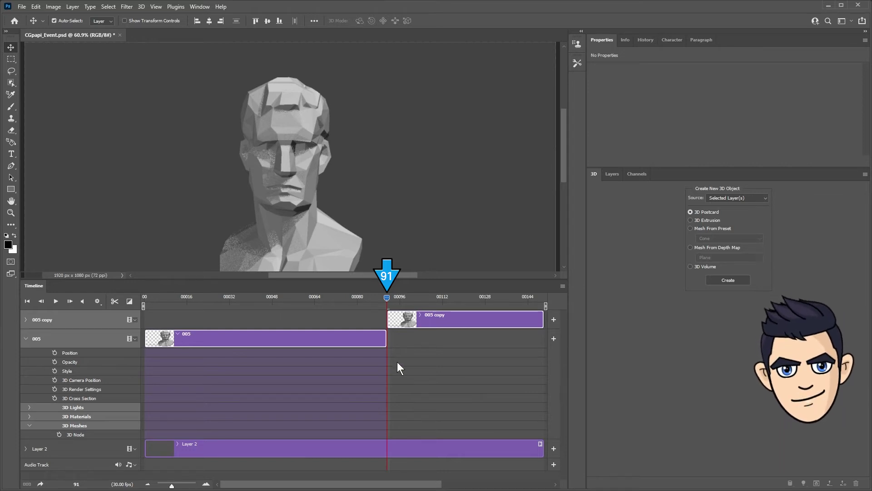
click(455, 320)
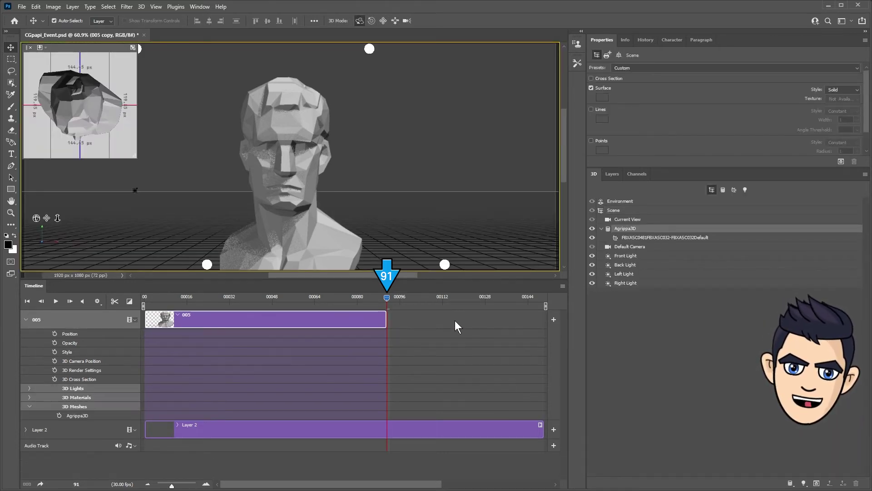
- Split Layer 2 at frame 91, delete the leftover piece, and return the playhead to frame 0
click(448, 430)
click(115, 302)
key(Delete)
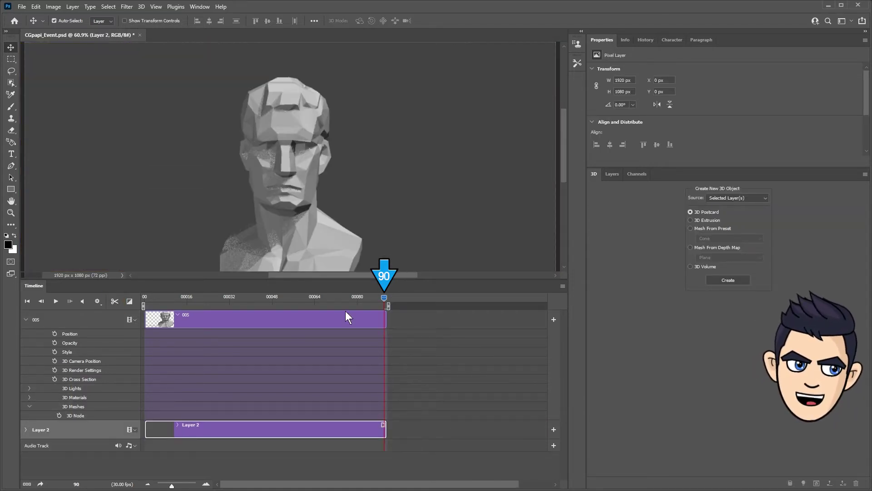
drag(361, 295, 202, 297)
key(End)
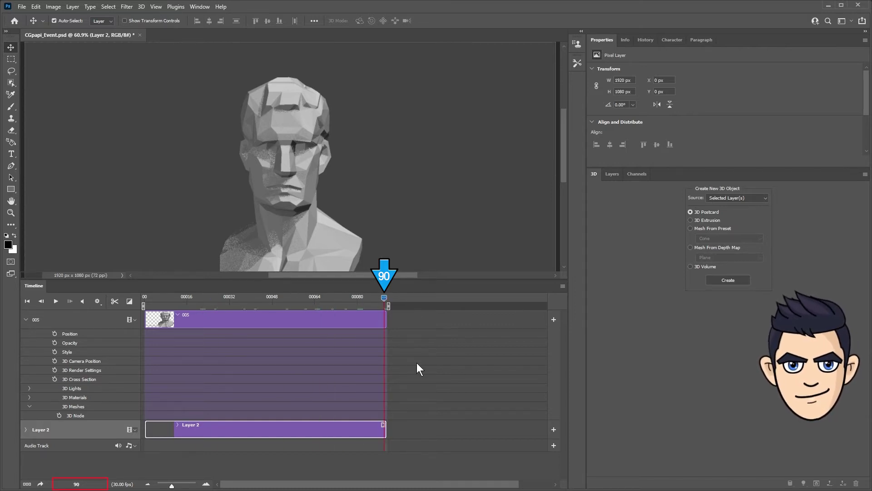
click(27, 301)
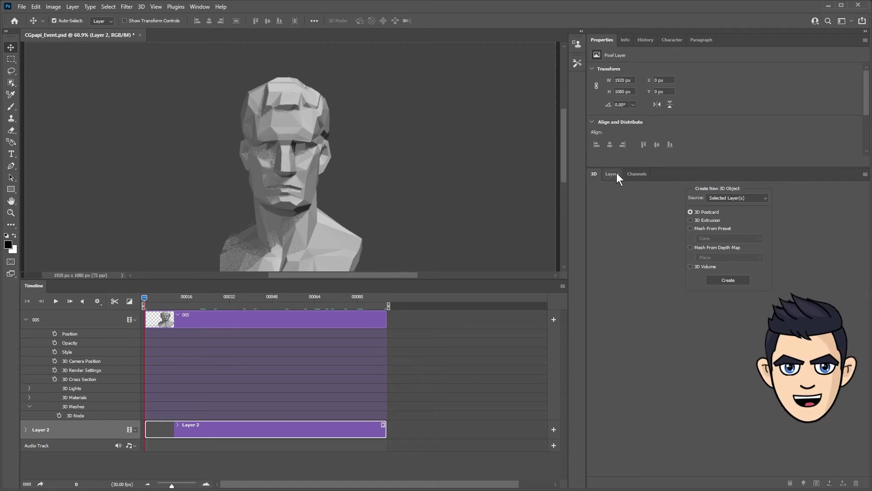
- Select layer 005's Agrippa3D mesh and set its first keyframe at frame 0 with the stopwatch
click(613, 174)
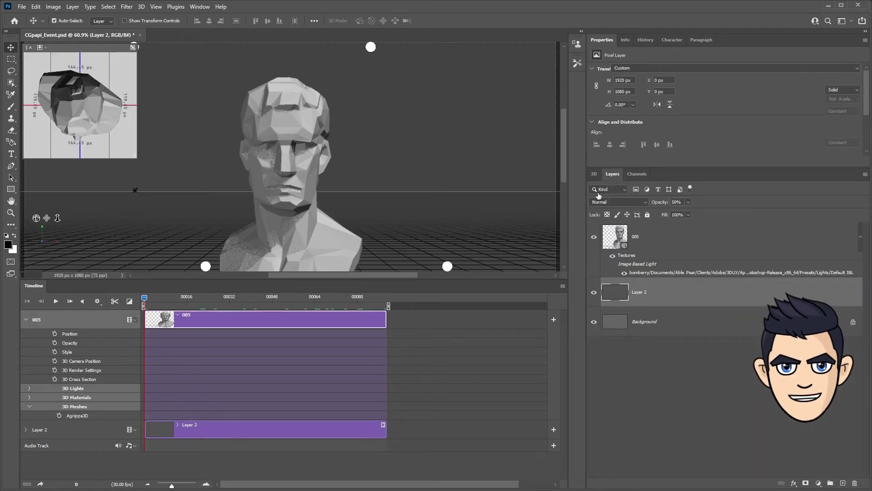
click(73, 415)
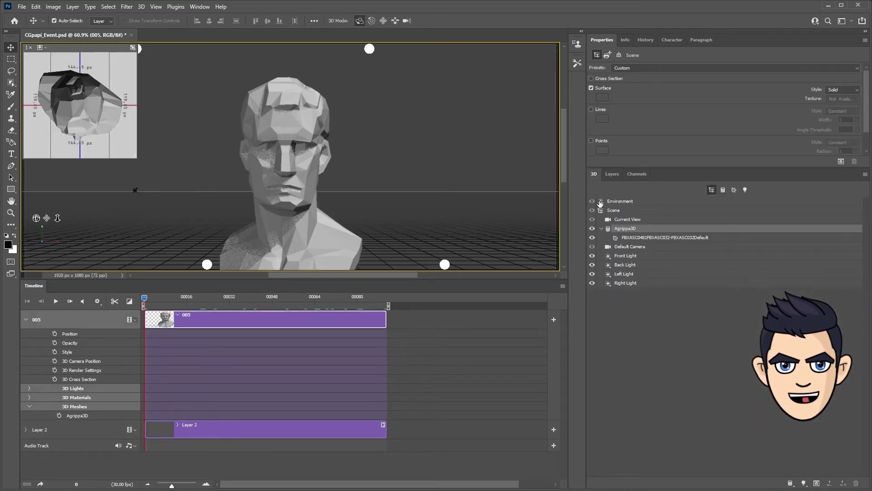
click(59, 415)
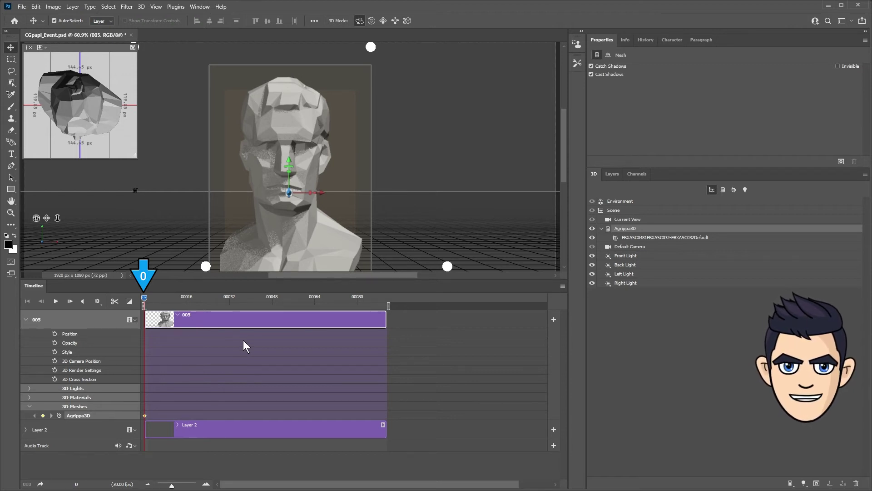
- At frame 45, set the bust's Y rotation to 180° in Coordinates
click(83, 484)
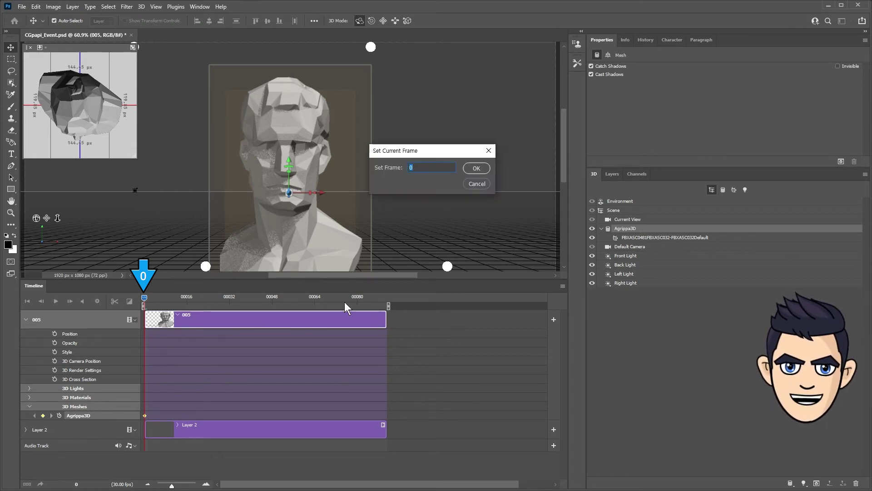
text(45)
key(Return)
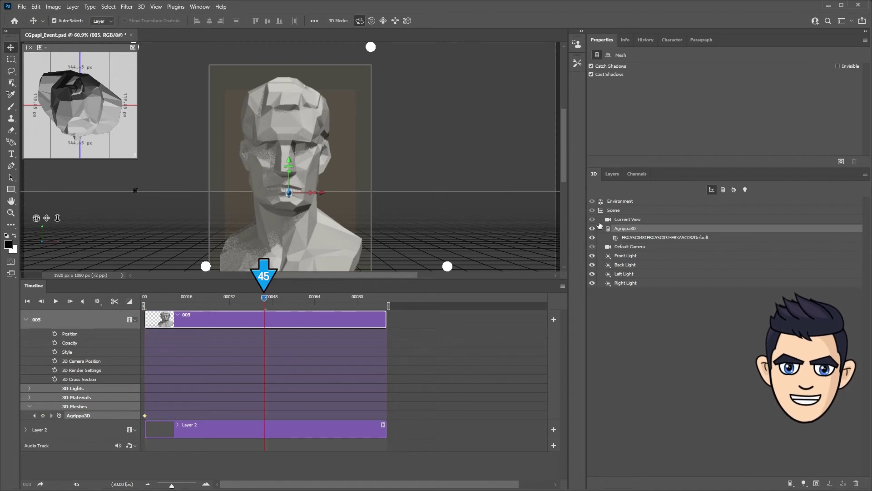
click(607, 55)
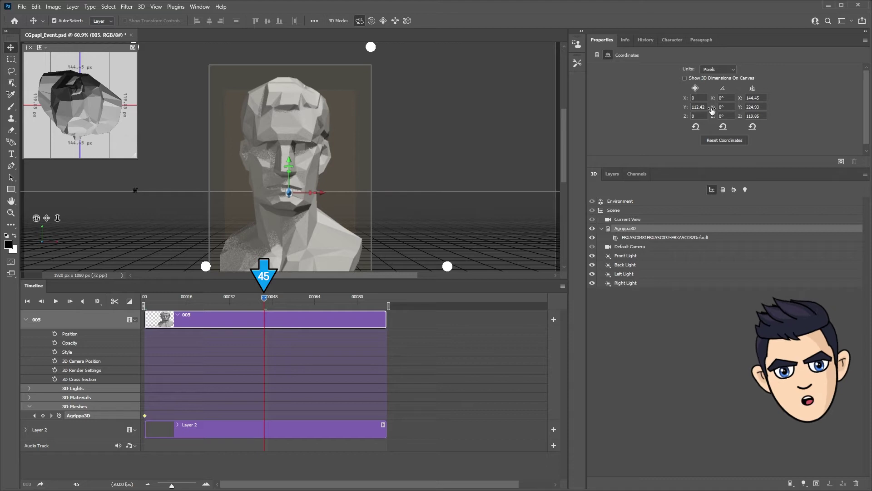
mouse_move(711, 111)
mouse_down()
mouse_move(785, 115)
mouse_move(799, 134)
mouse_up()
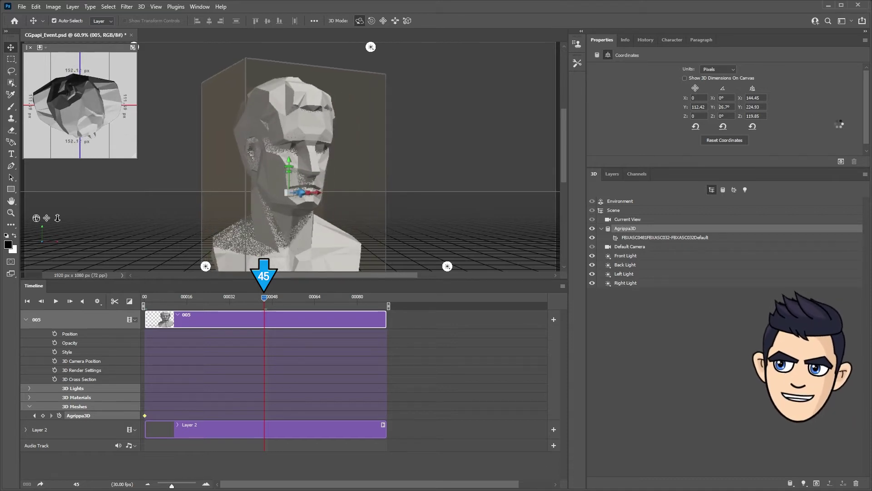
double_click(725, 107)
text(180)
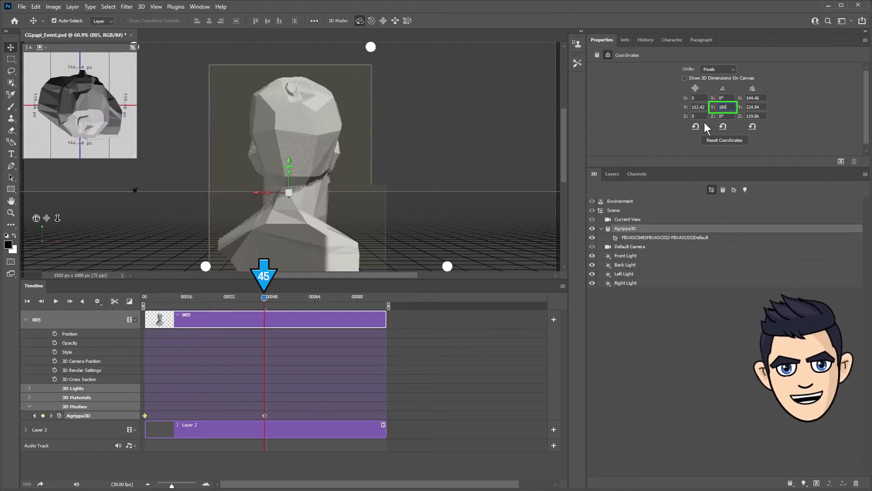
key(Return)
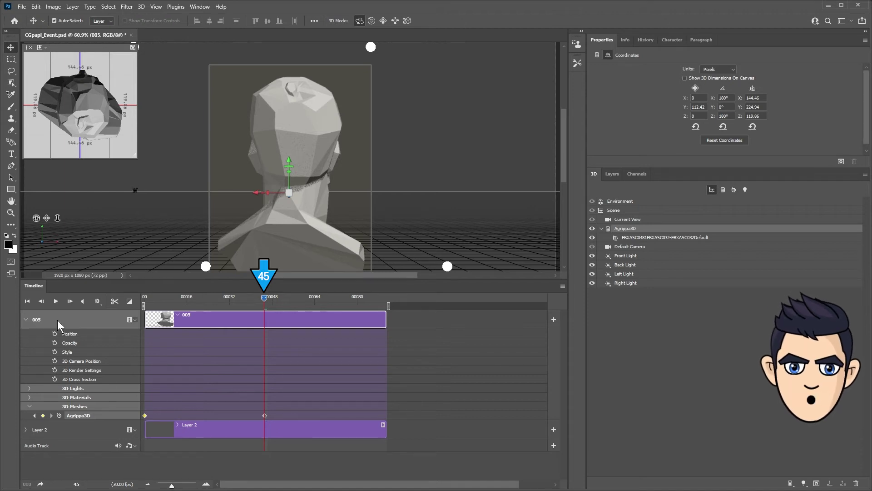
- Play the half-turn from the first frame as a preview, then stop playback
click(27, 301)
click(55, 301)
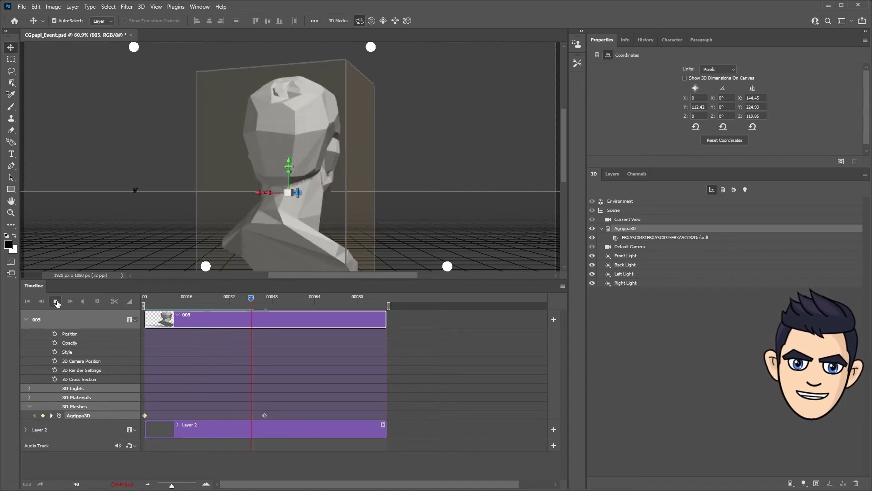
click(55, 302)
- Key the bust's Y rotation to -176° at frame 89
drag(306, 295, 509, 308)
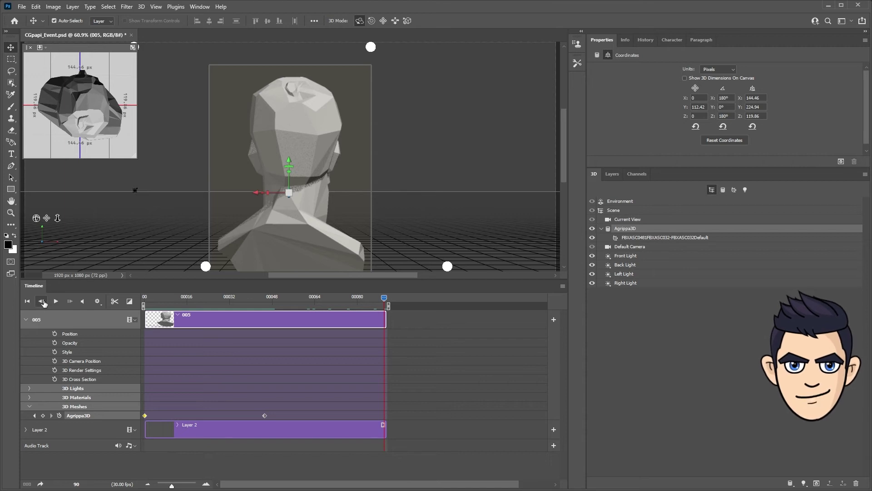
click(42, 301)
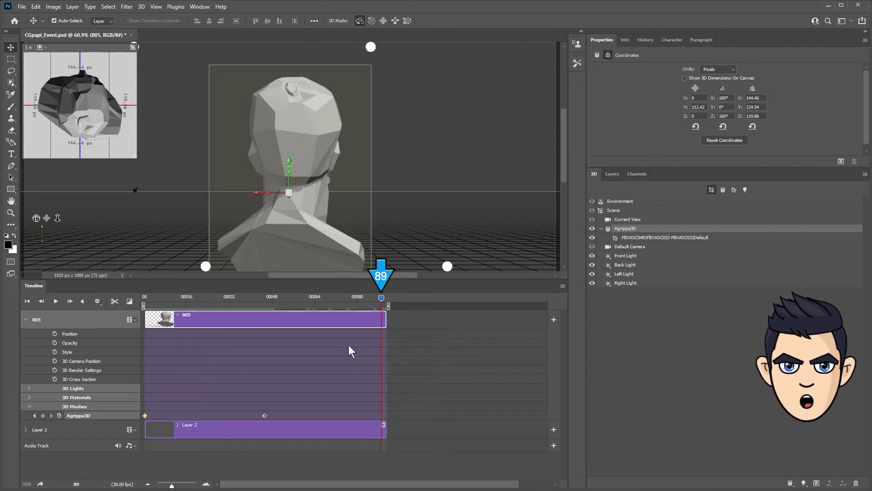
drag(713, 107, 372, 130)
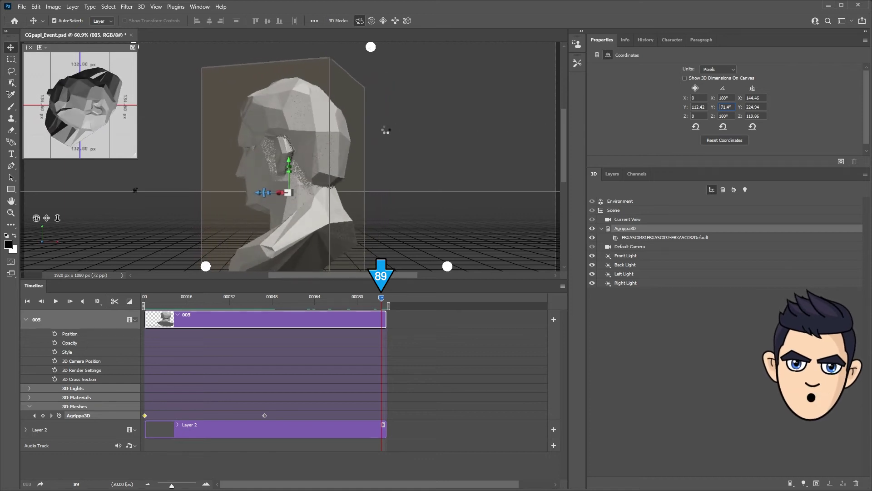
text(-176)
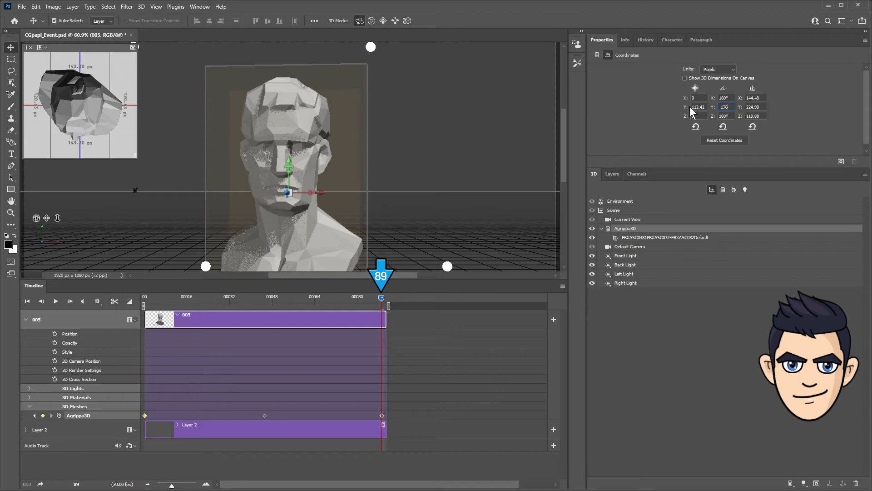
key(Return)
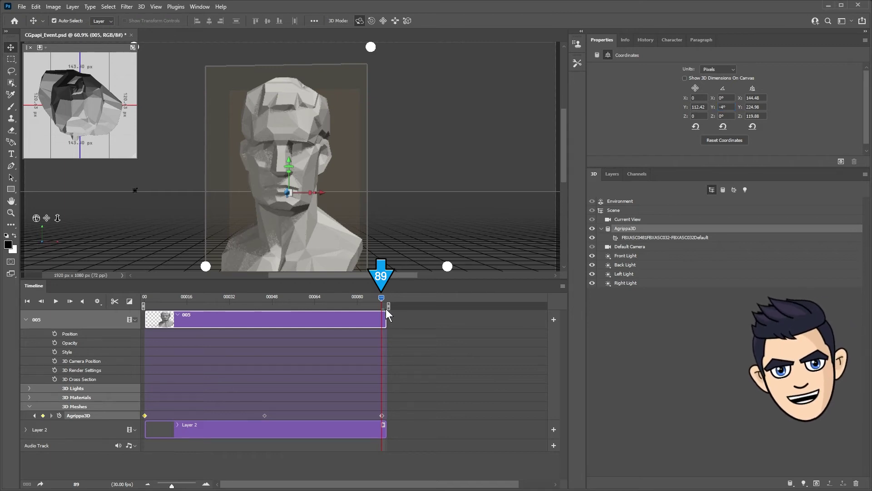
- Key Y rotation back to 0° at frame 90 and play the full spin
click(384, 298)
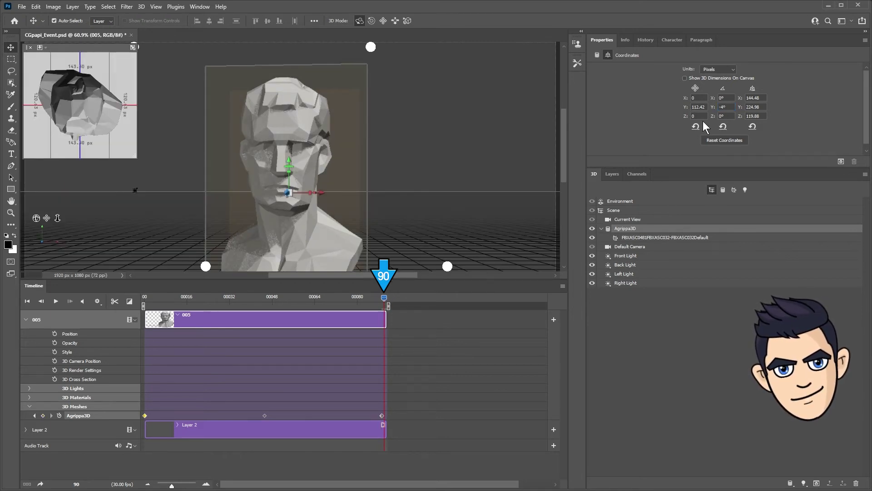
text(0)
key(Return)
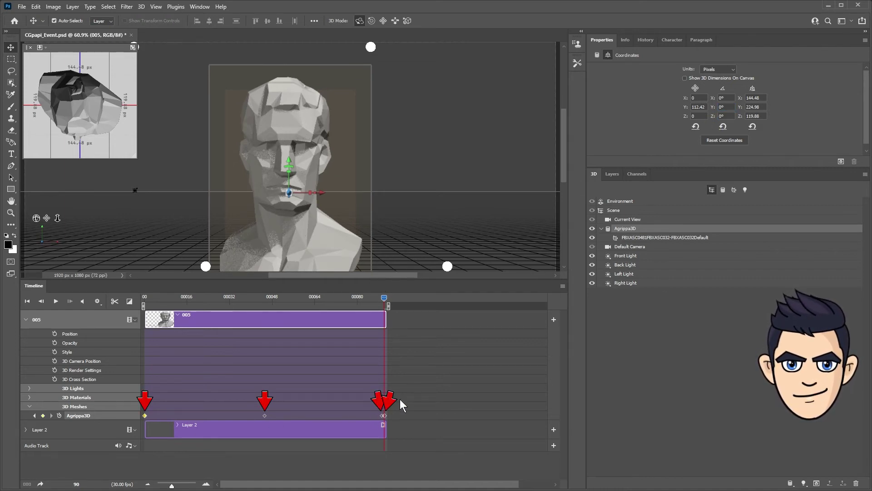
click(55, 302)
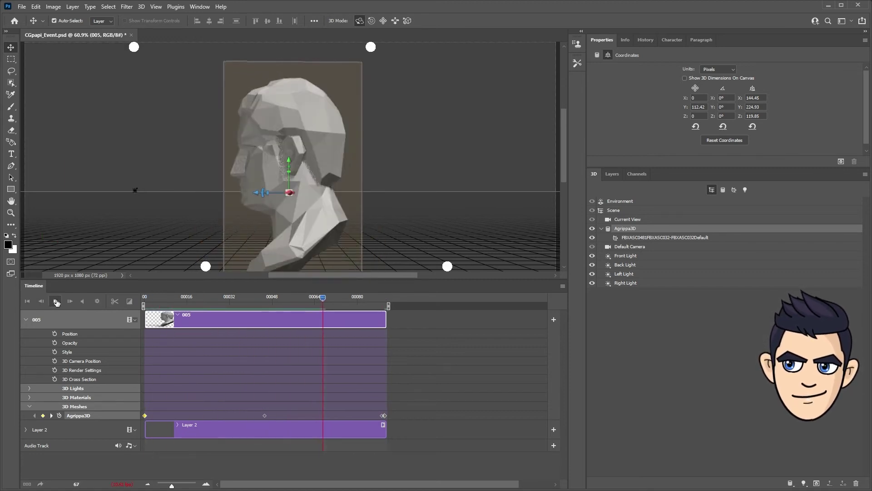
- Stop playback, confirm Loop Playback is enabled in timeline settings, and replay the animation
click(56, 301)
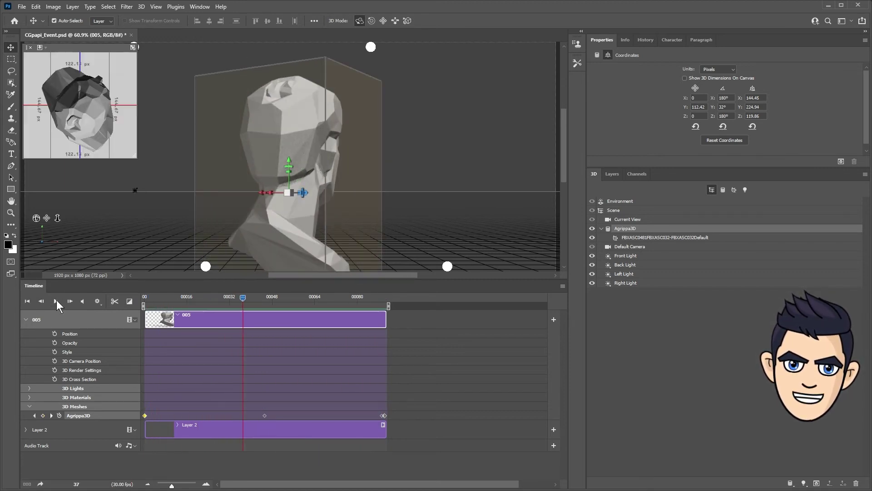
click(103, 301)
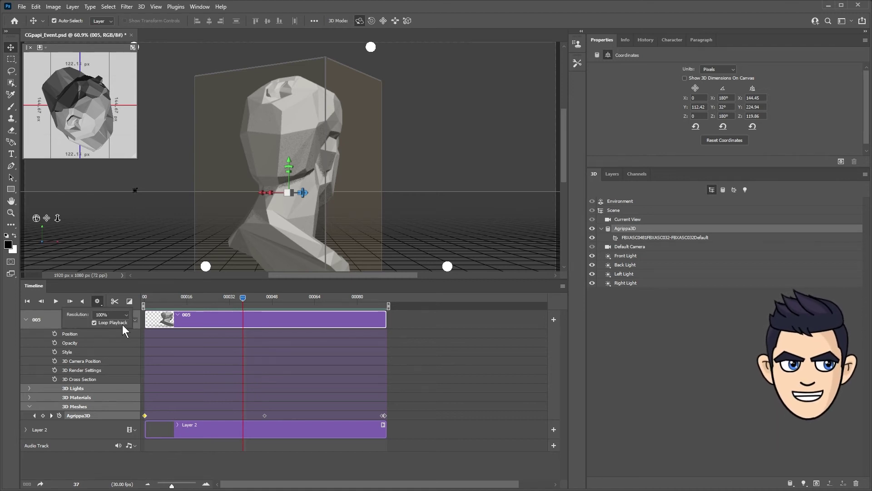
click(55, 302)
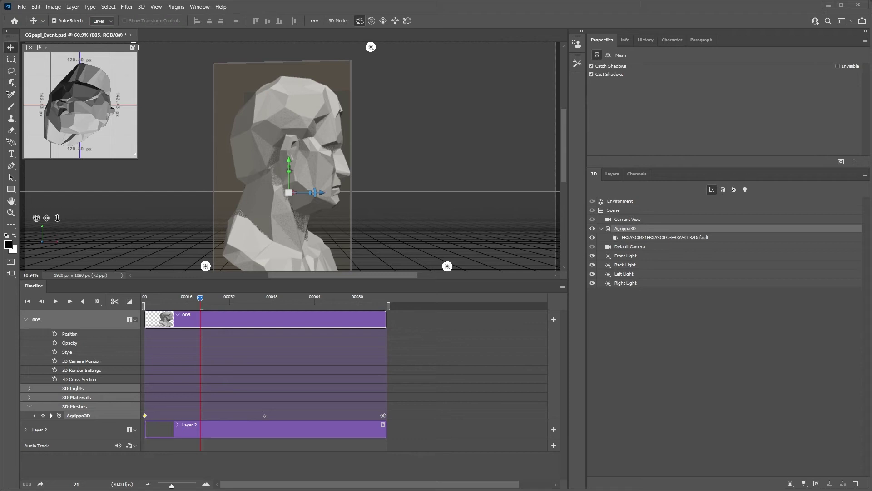
click(20, 7)
mouse_move(32, 147)
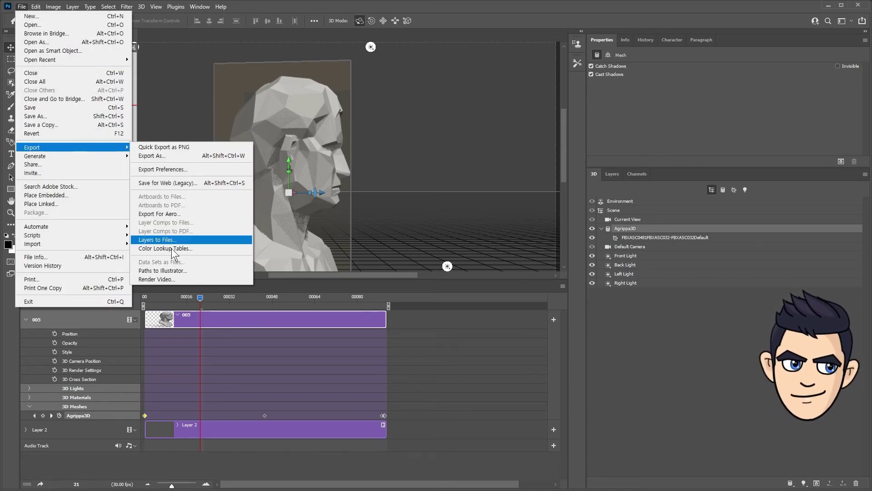
- Review Render Video's file name, PNG format and alpha None, cancel, then show the Layers list
click(197, 279)
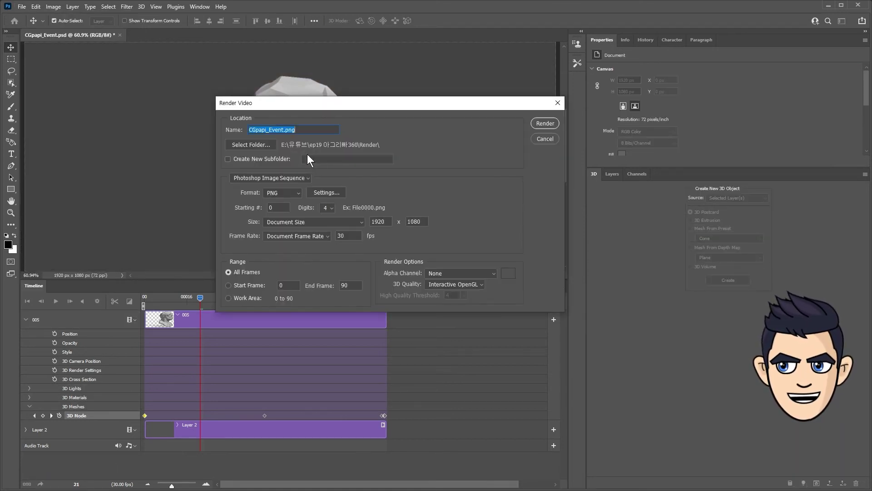
click(303, 131)
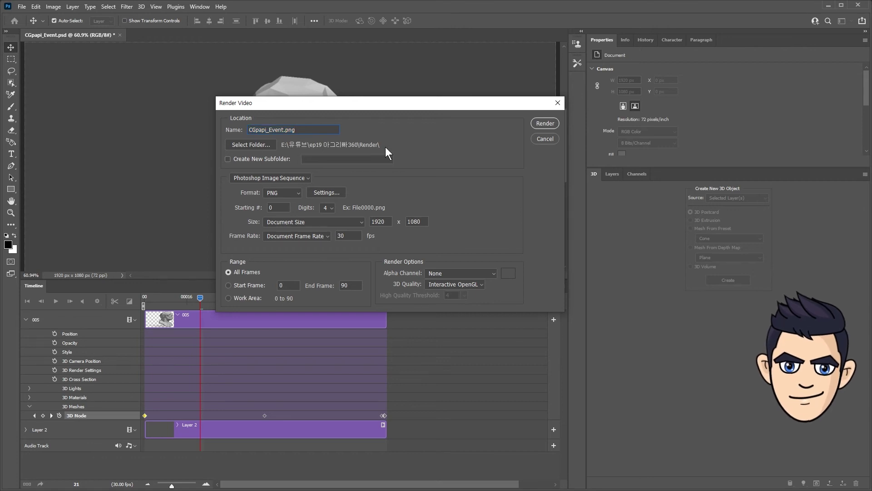
click(290, 192)
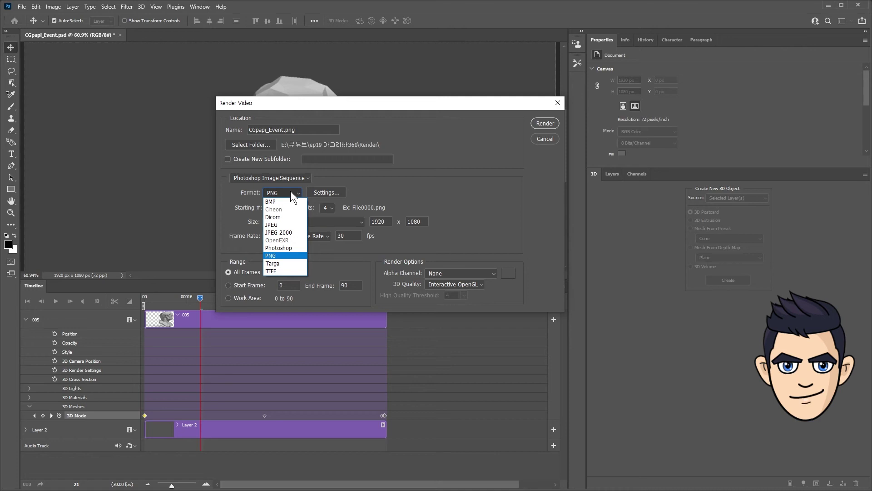
click(290, 191)
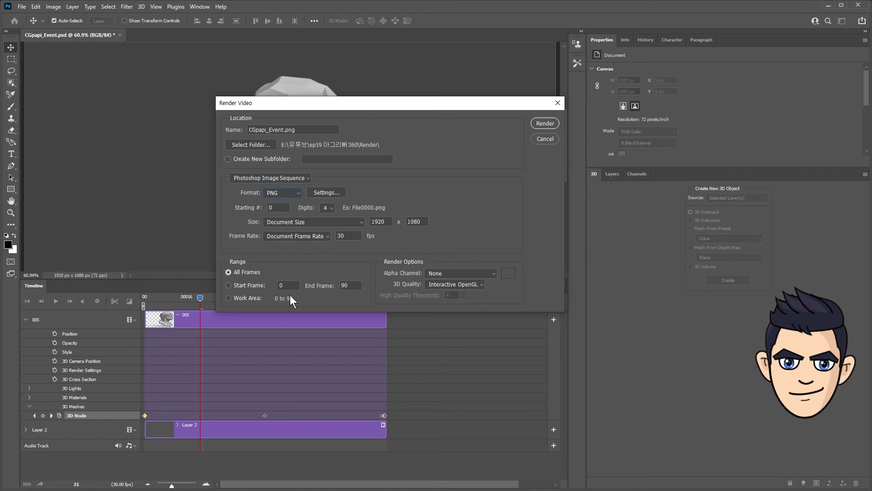
click(451, 272)
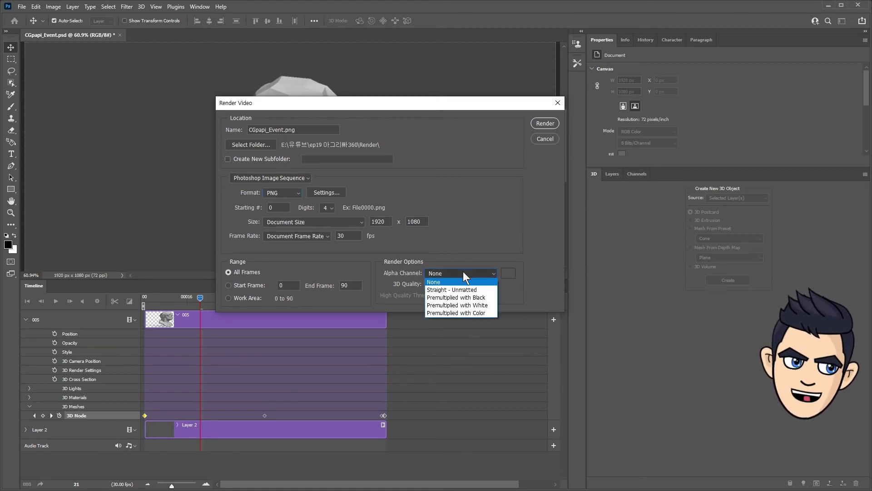
click(518, 225)
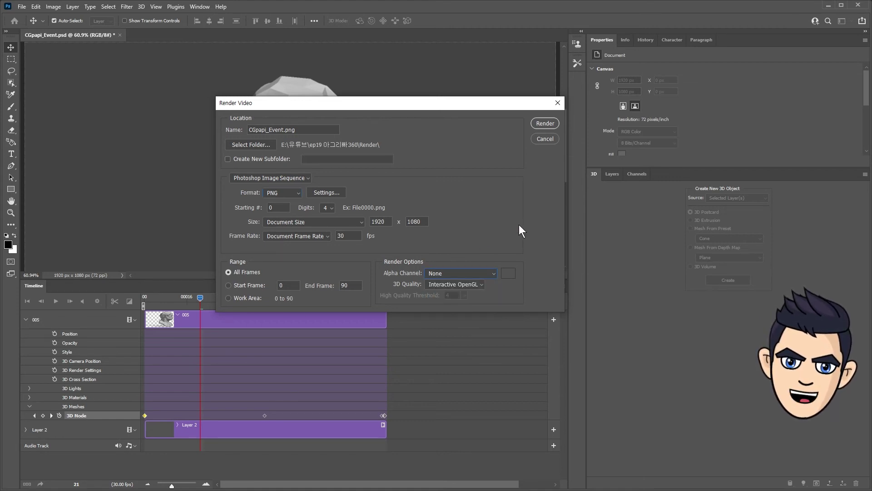
click(550, 137)
click(612, 173)
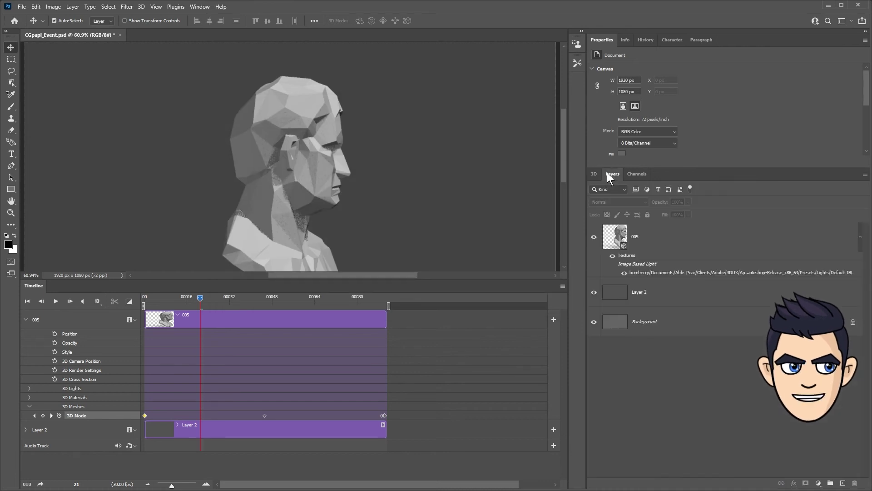
- Select layer 005, hide Layer 2 and Background, and reopen Render Video's alpha options
click(612, 240)
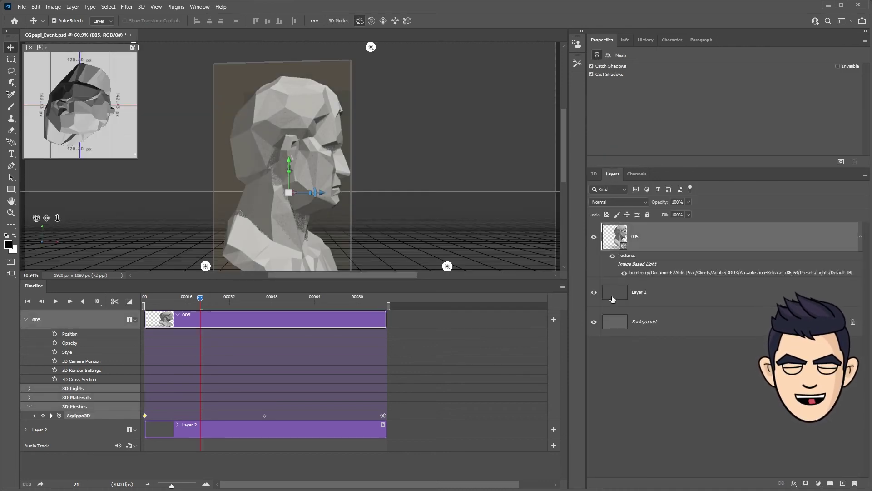
drag(594, 292, 596, 362)
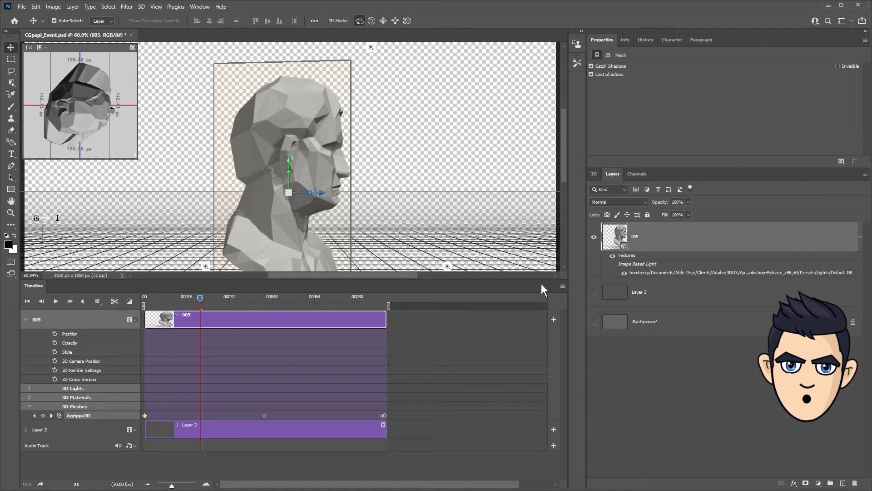
click(40, 485)
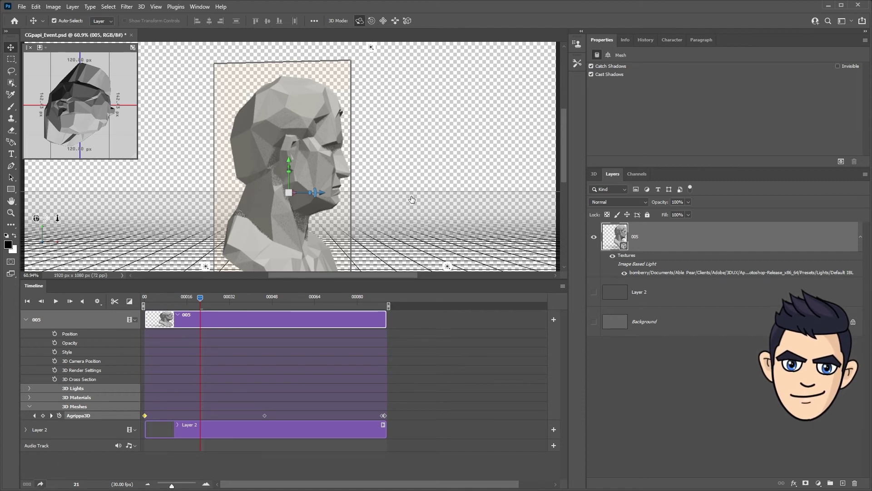
click(472, 272)
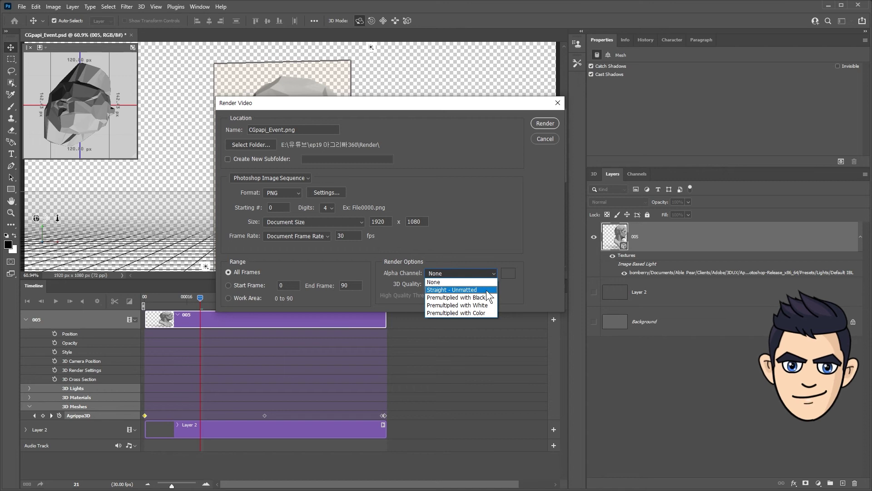
- Render the PNG sequence with Straight - Unmatted alpha, Ray Traced Final quality and threshold 4
click(486, 290)
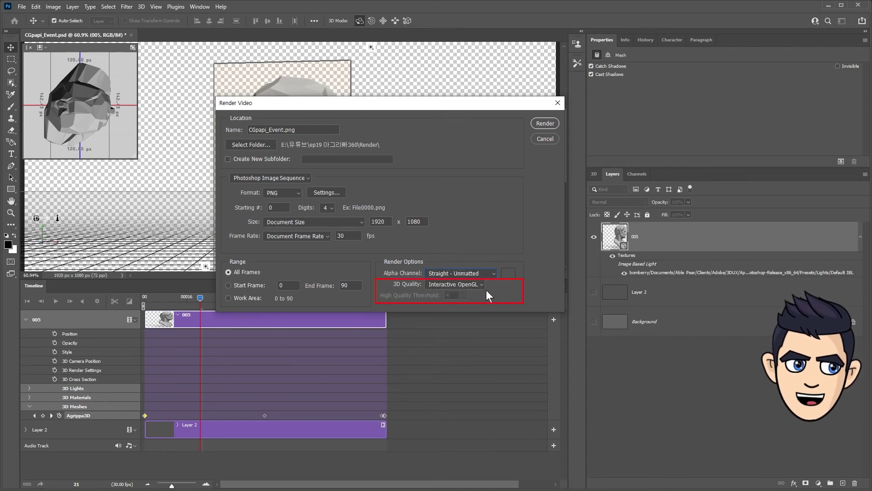
click(469, 284)
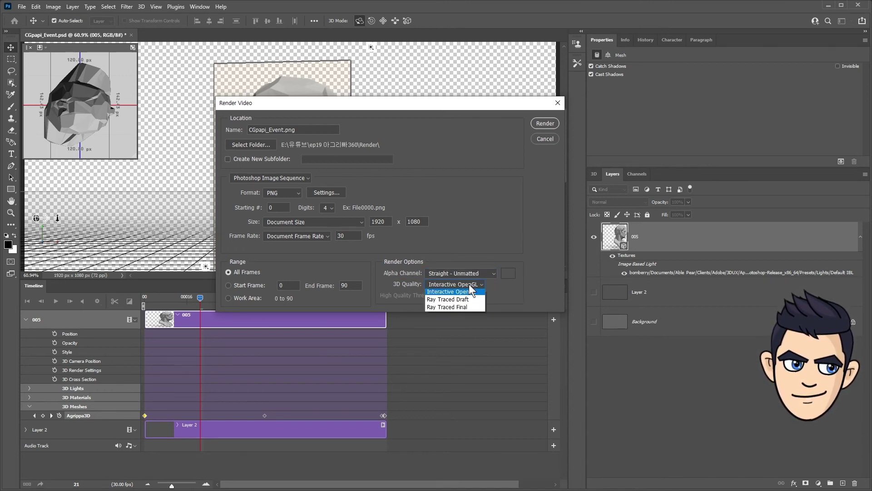
click(473, 309)
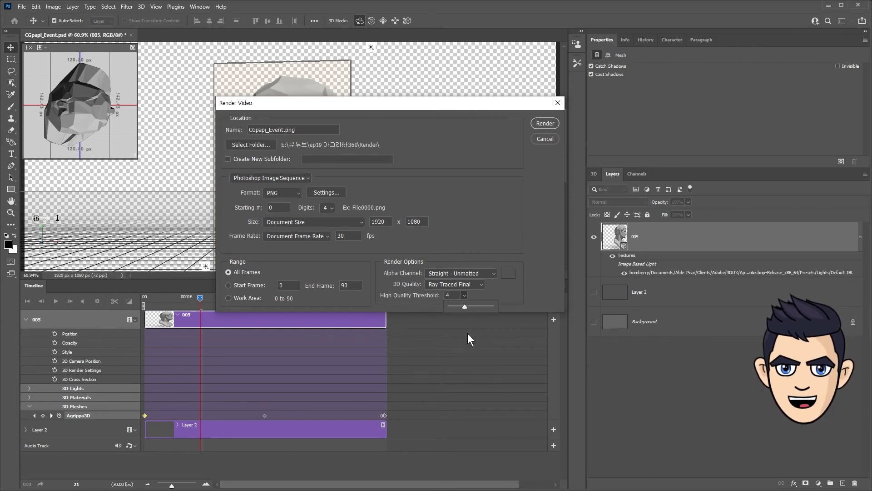
click(505, 291)
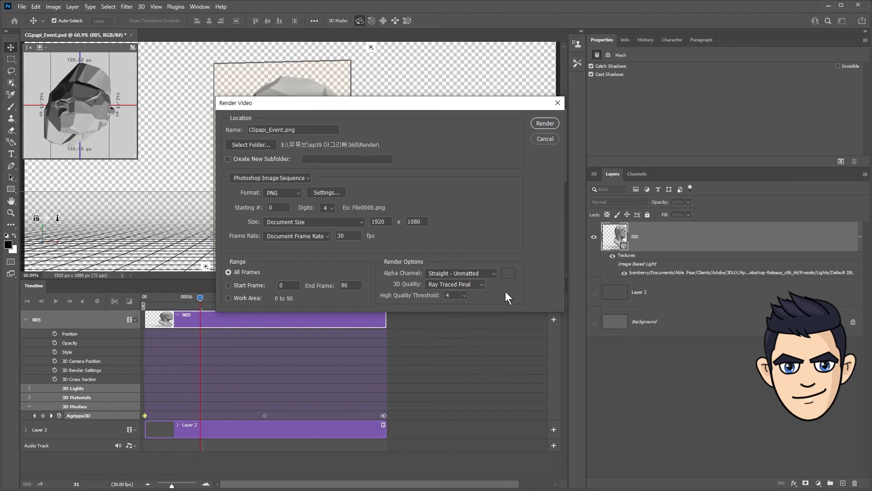
click(540, 123)
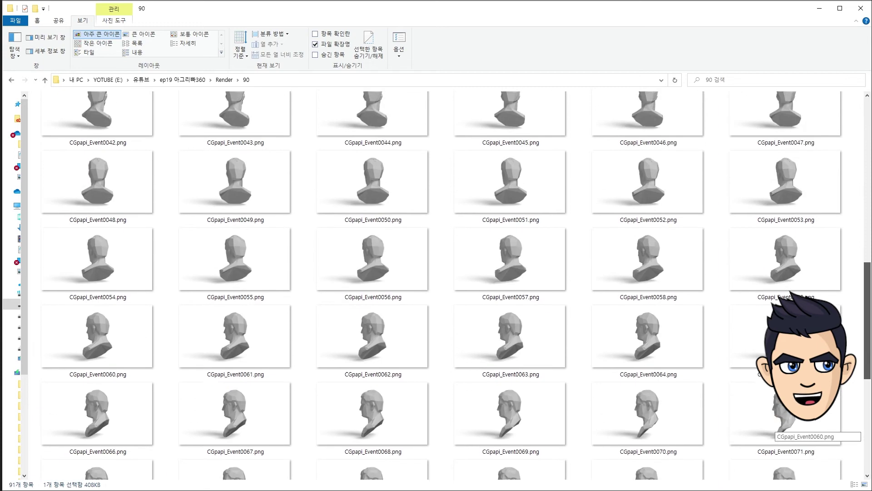
scroll(422, 141, up, 10)
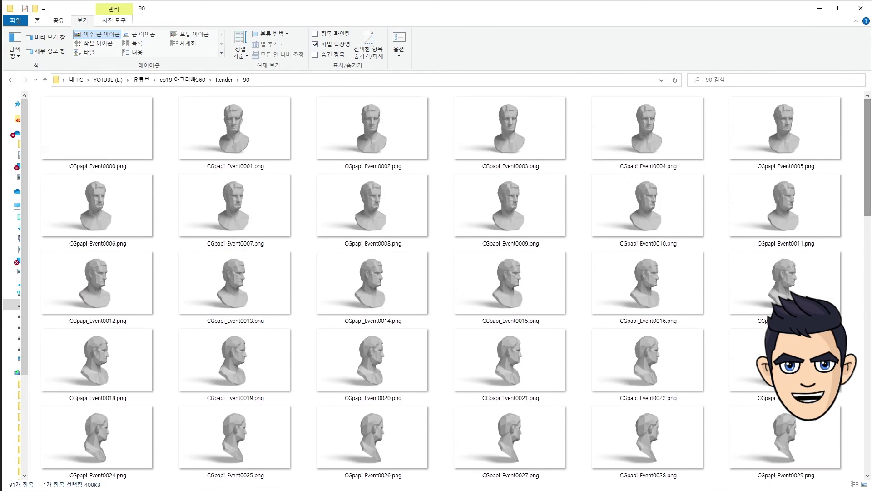
- Delete the blank CGpapi_Event0000.png from the Render folder
click(117, 126)
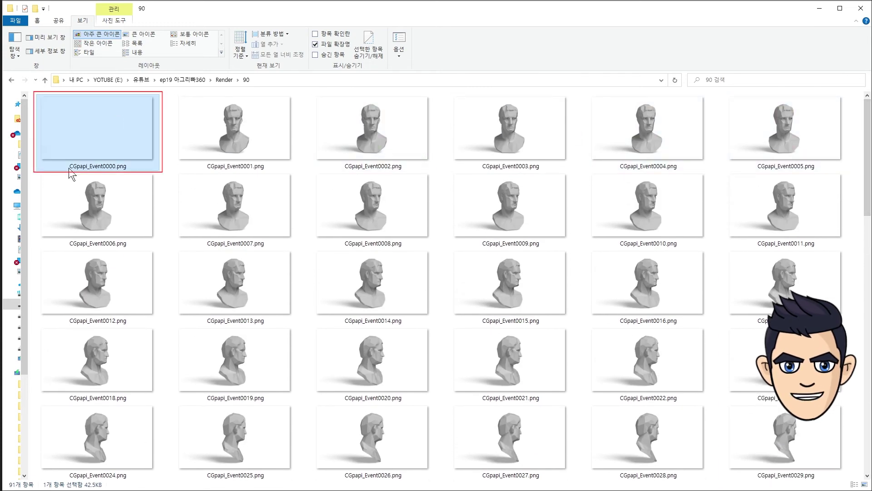
key(Delete)
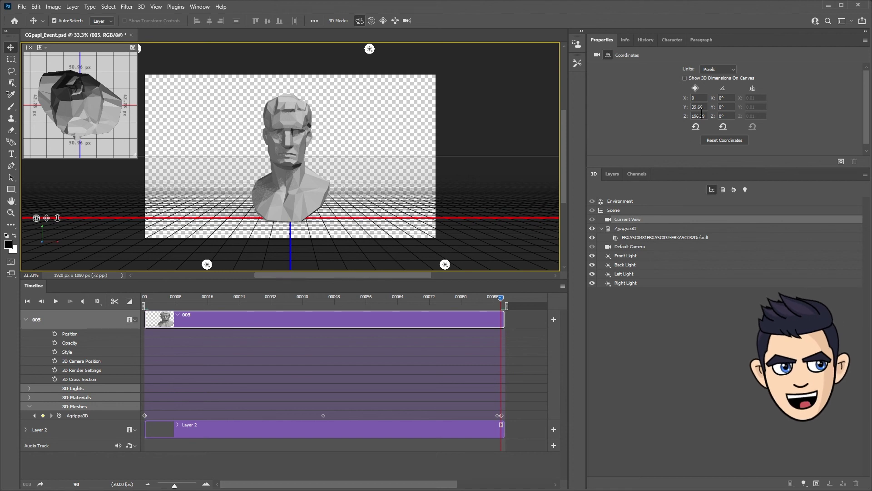
- Select the Agrippa3D mesh and move the timeline playhead to the first frame
click(633, 230)
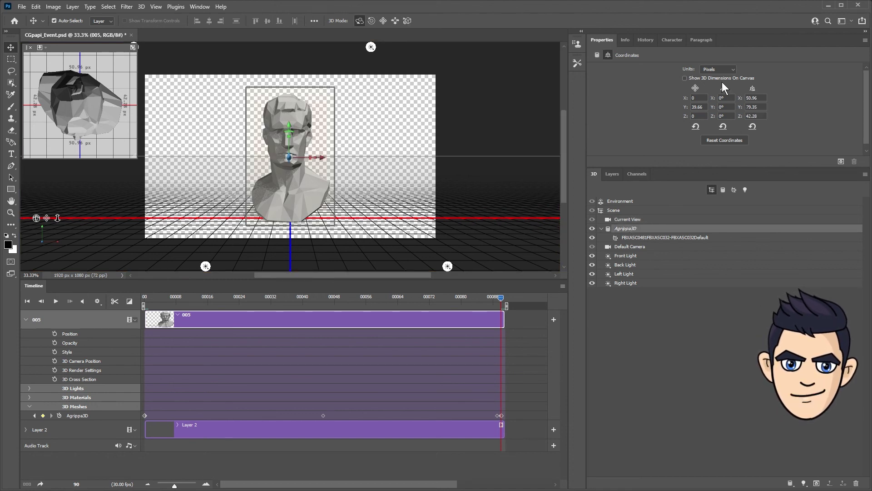
click(563, 286)
mouse_move(592, 290)
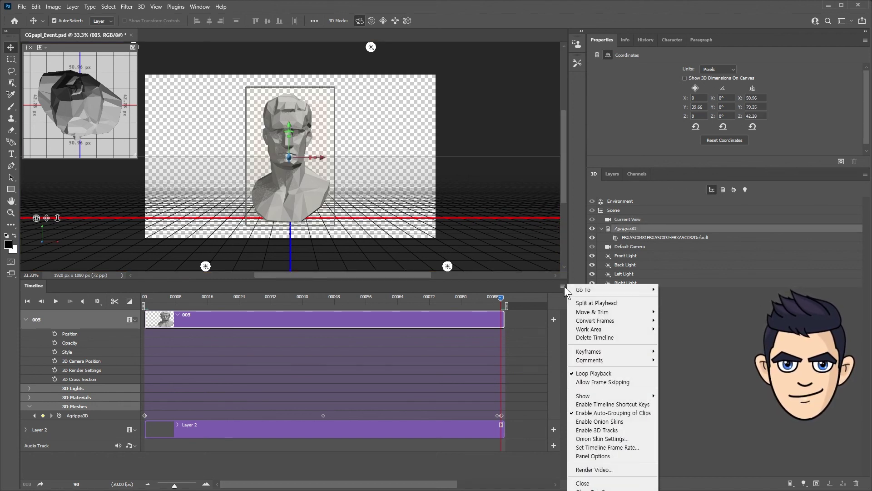
click(692, 321)
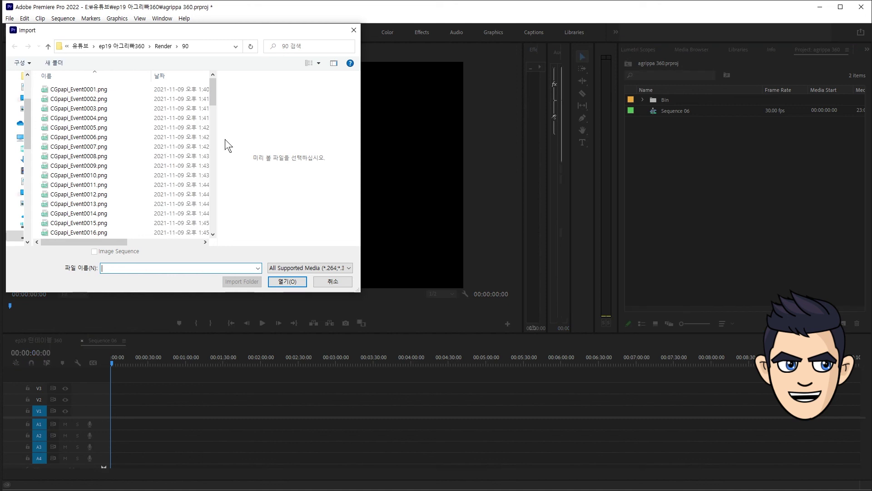
- Import CGpapi_Event0001.png as an image sequence, place it three times on V1, and play it
click(84, 90)
click(287, 281)
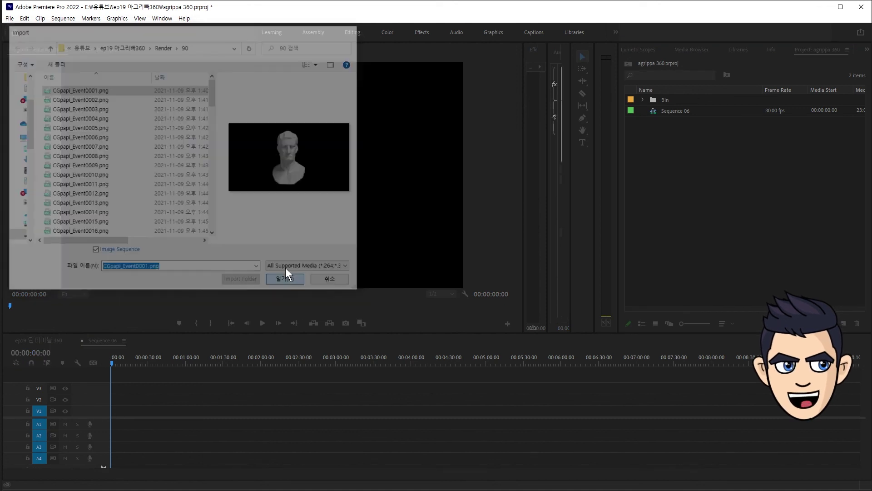
drag(654, 115, 184, 413)
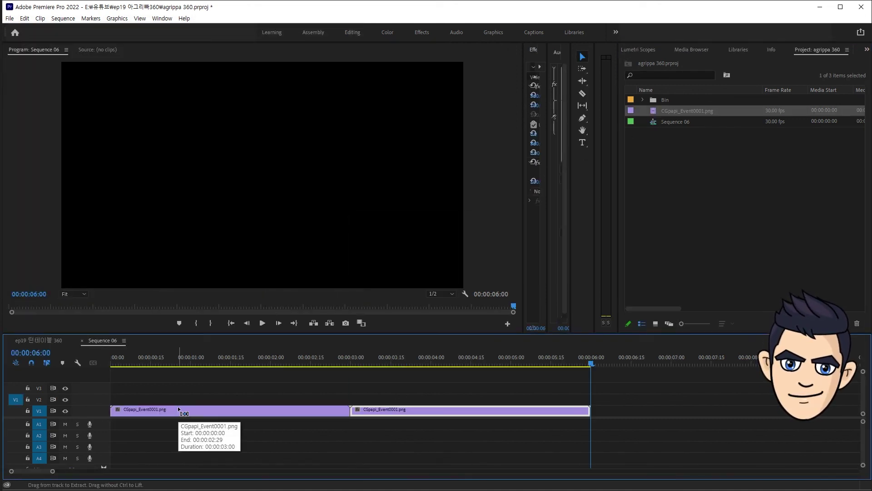
key(ctrl+v)
drag(143, 365, 75, 369)
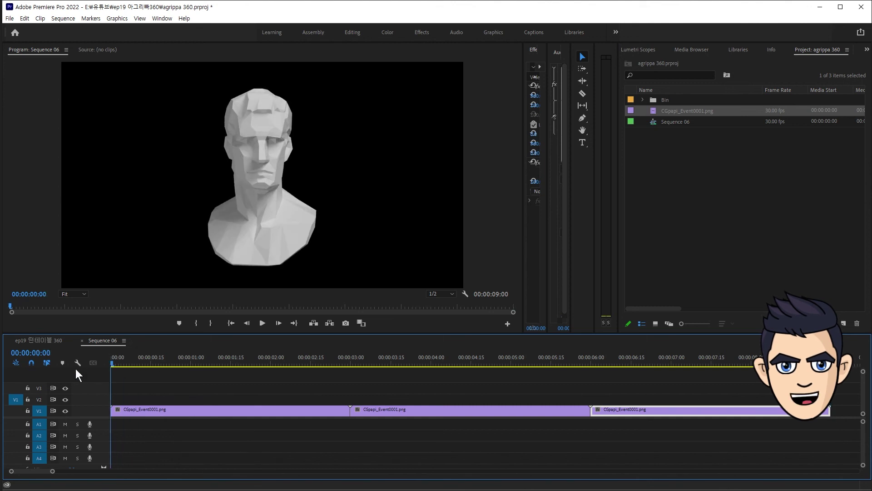
click(261, 323)
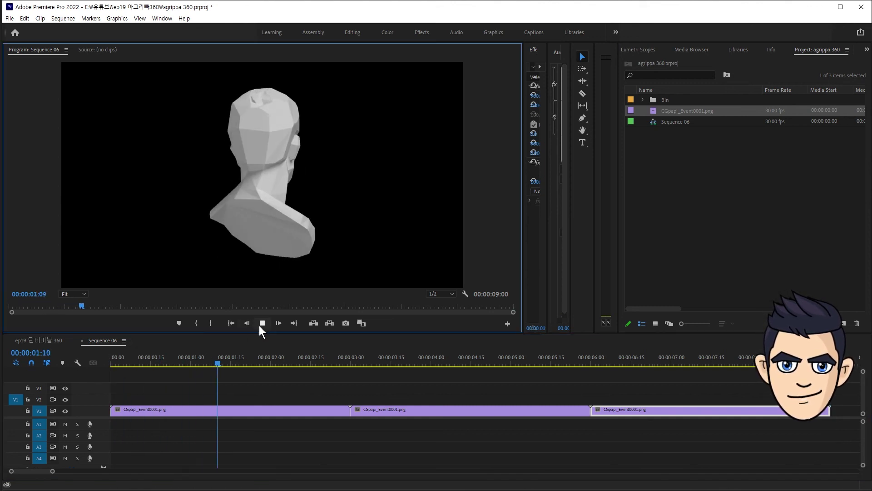